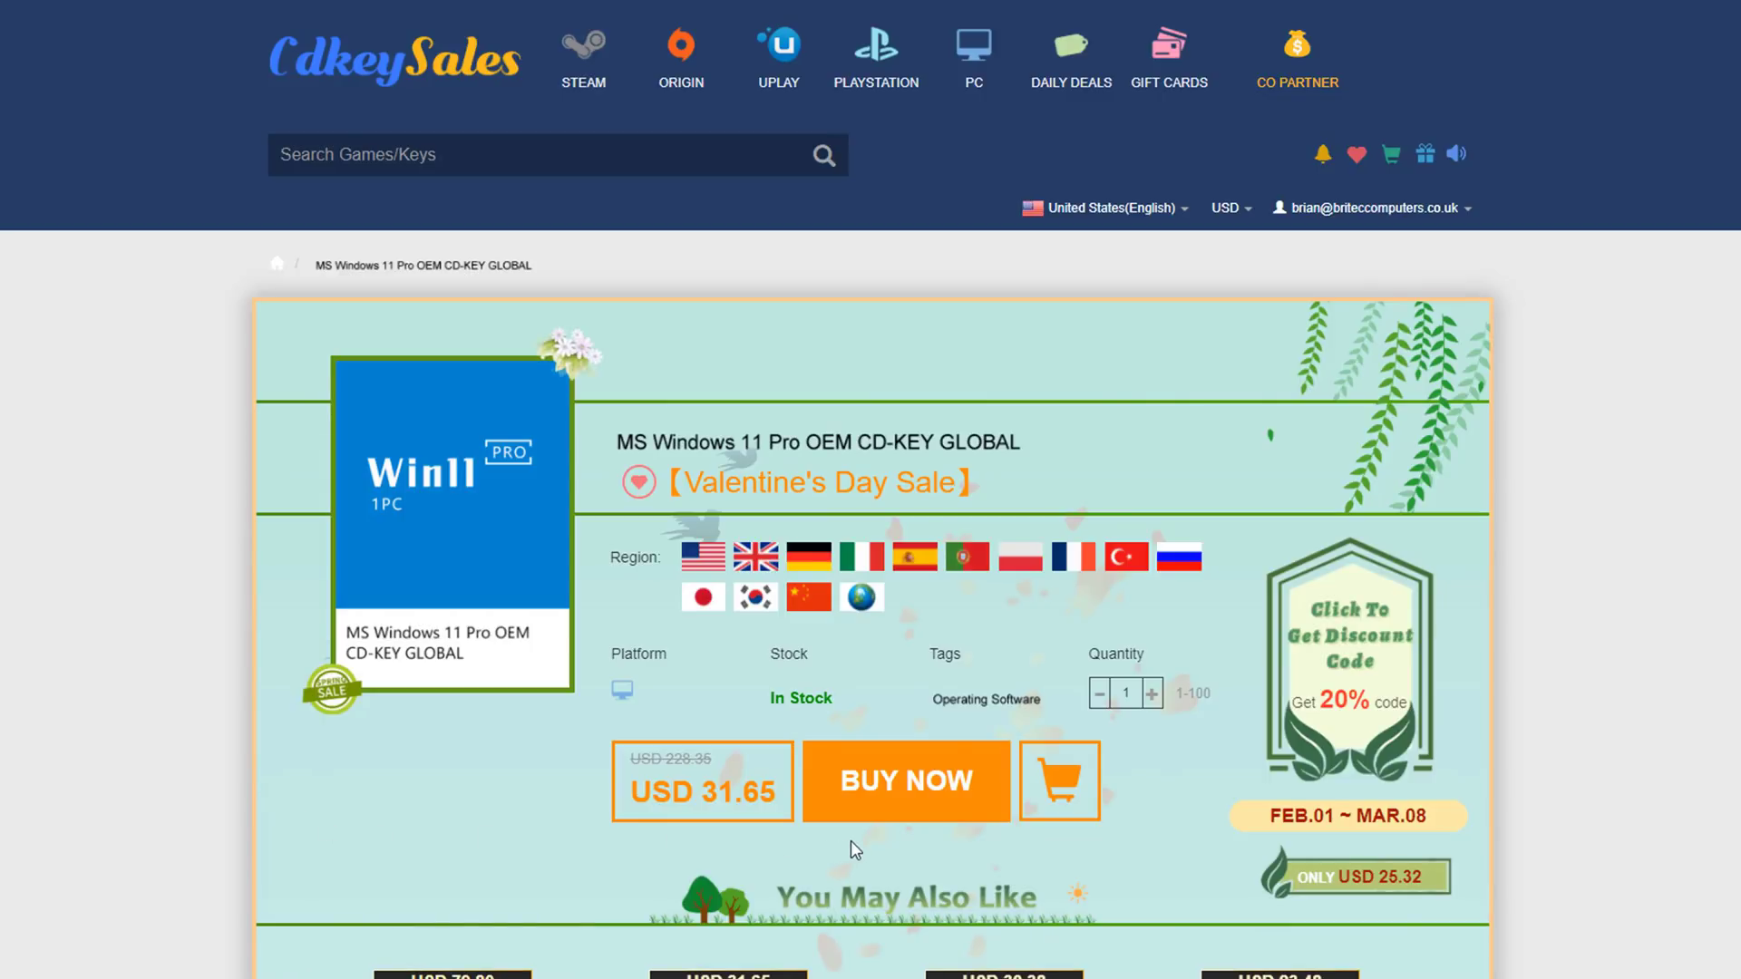
Buy the Windows 11 Pro OEM key with promo code BR09, reducing the price to USD 22.15.
left_click(912, 816)
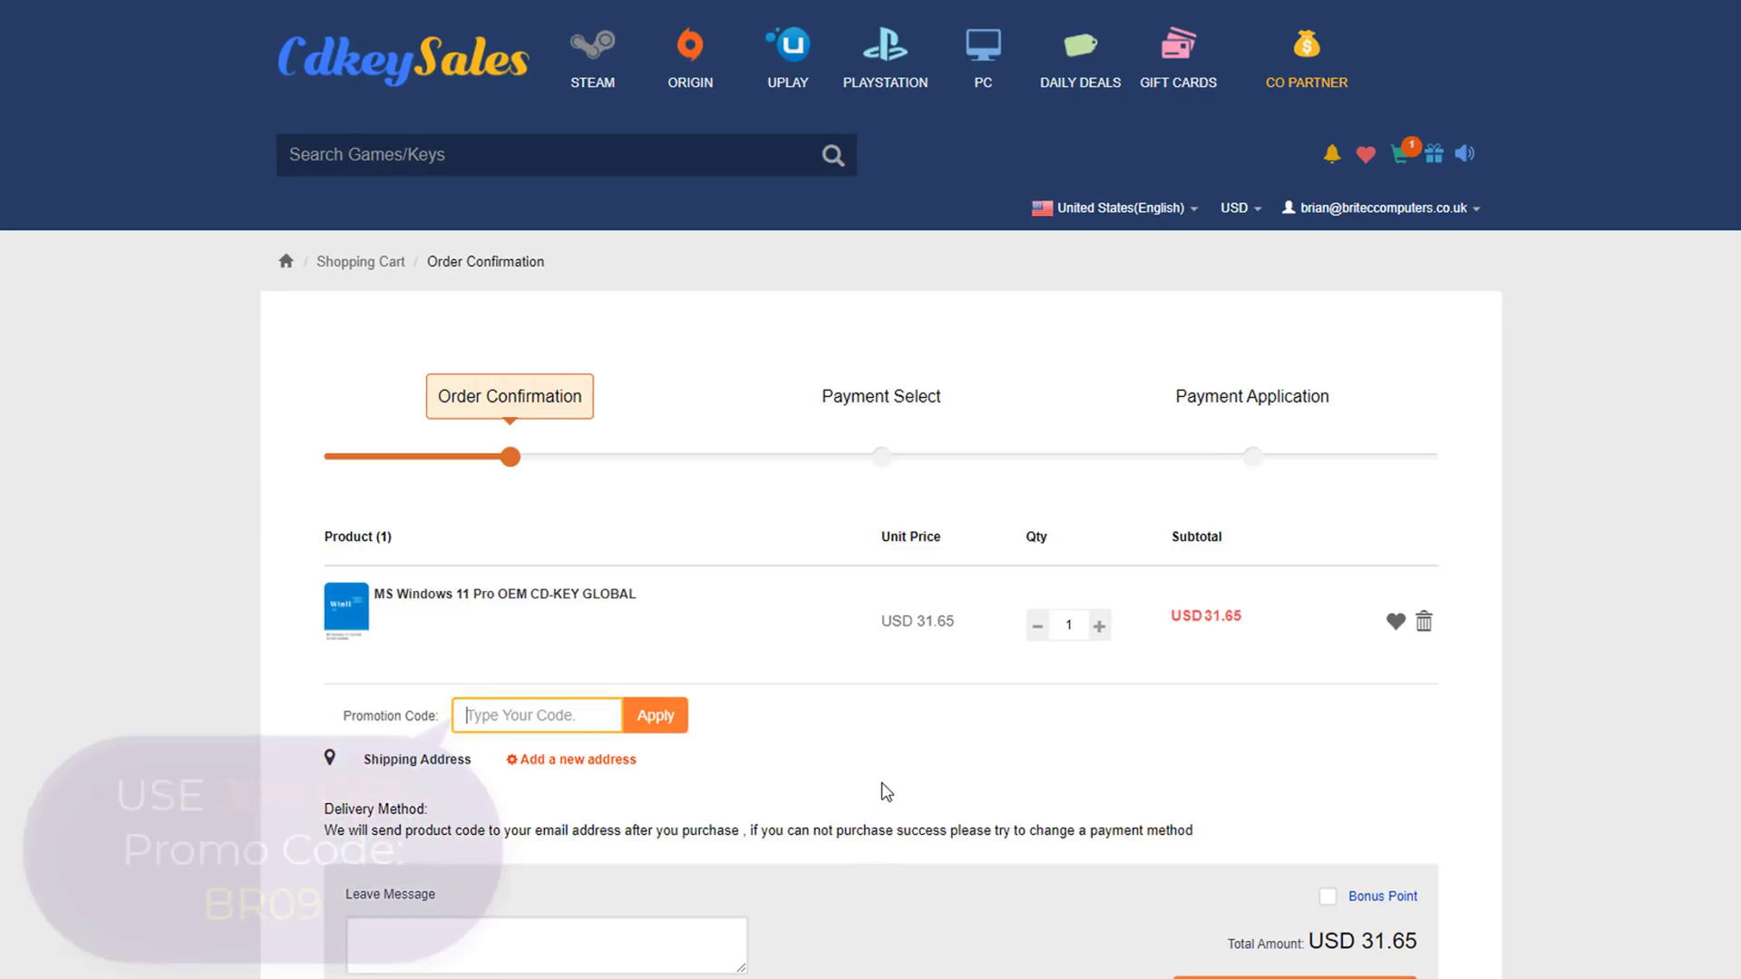
type("BR")
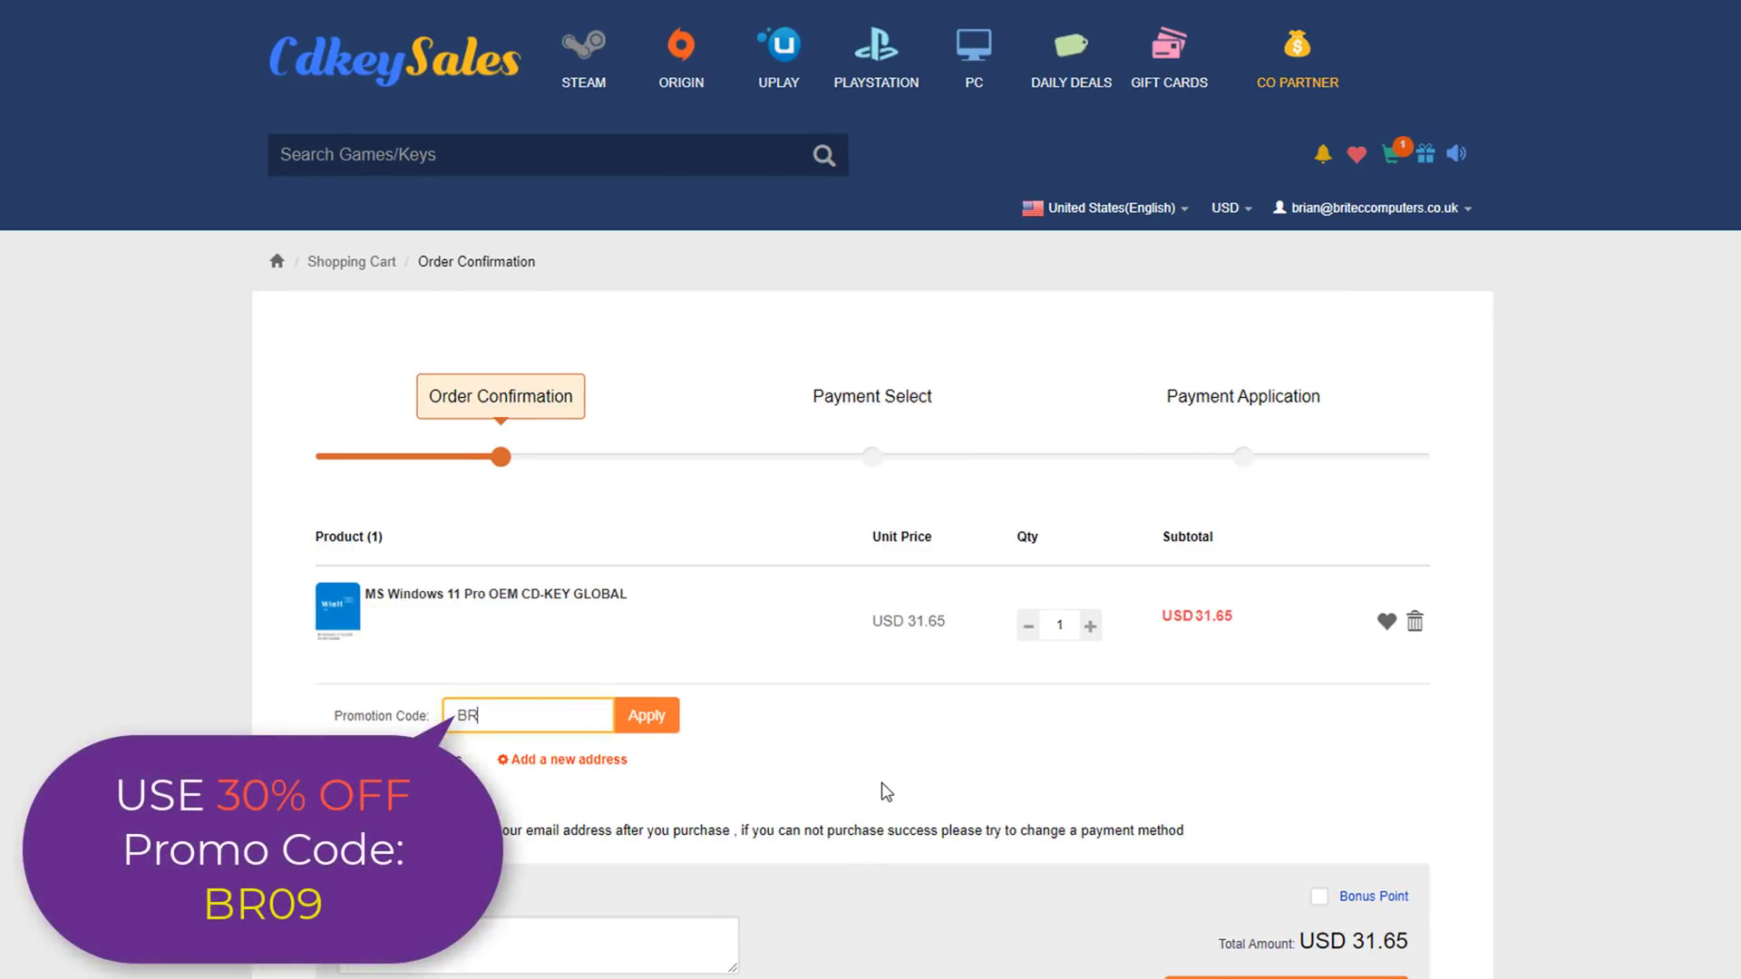
type("09")
left_click(655, 720)
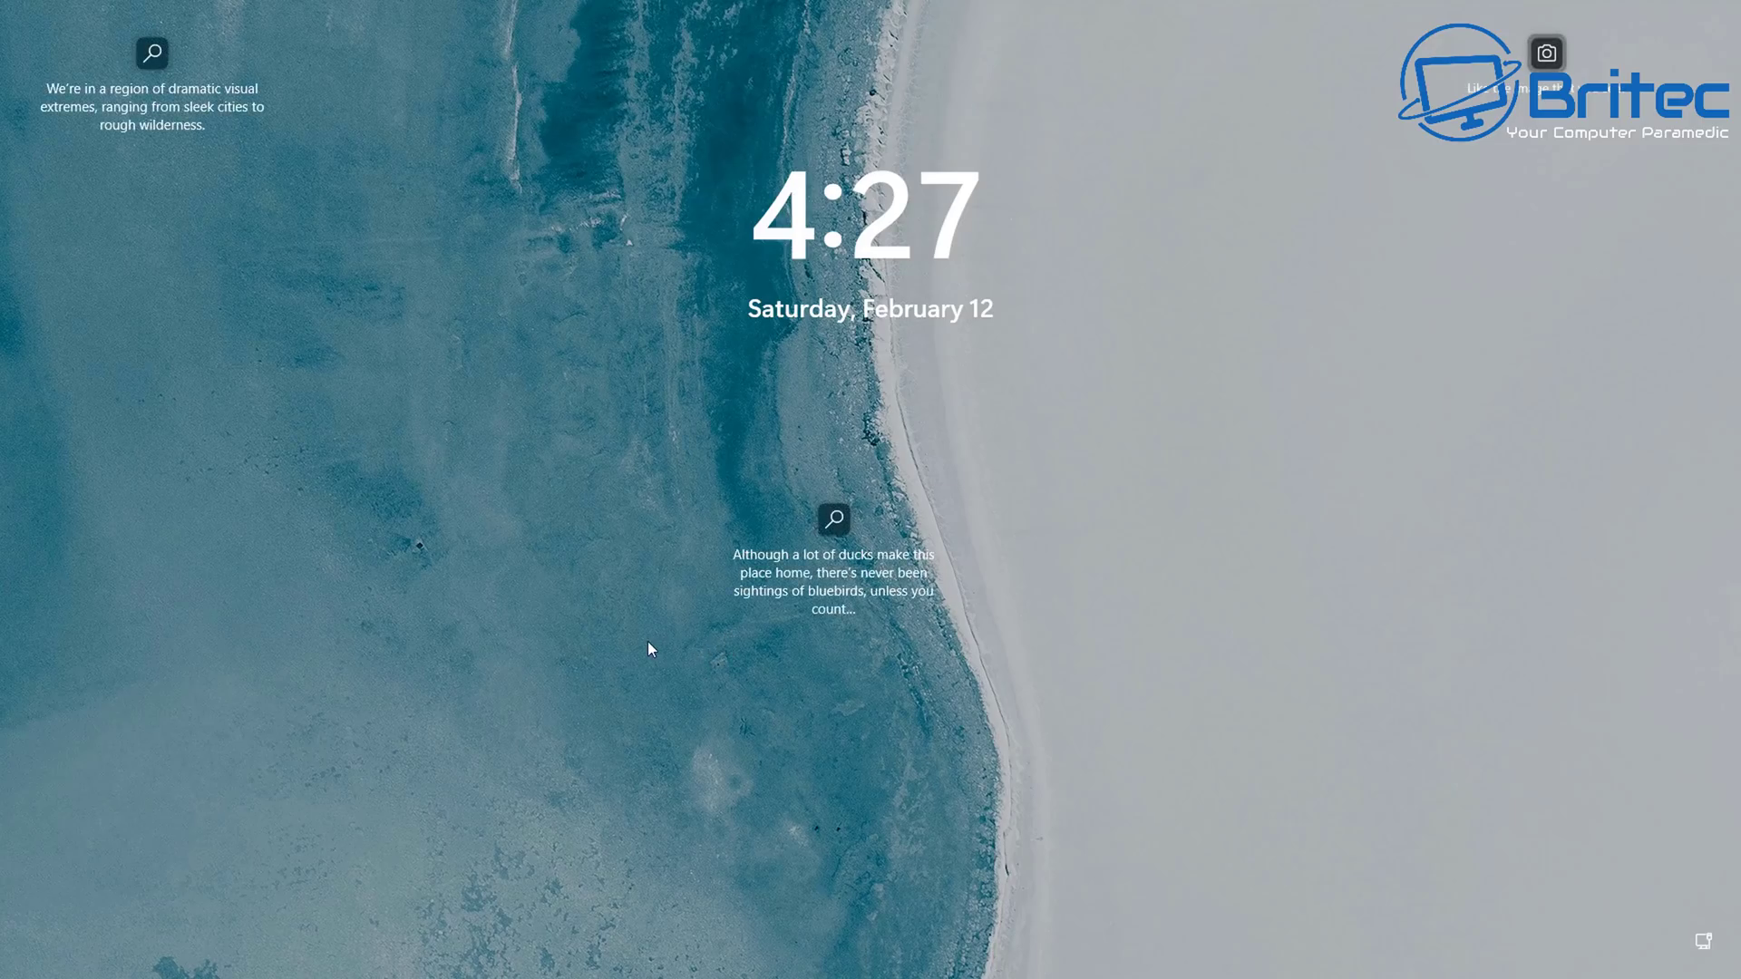
Attempt the Windows 11 account password twice, dismissing each incorrect-password error.
left_click(686, 652)
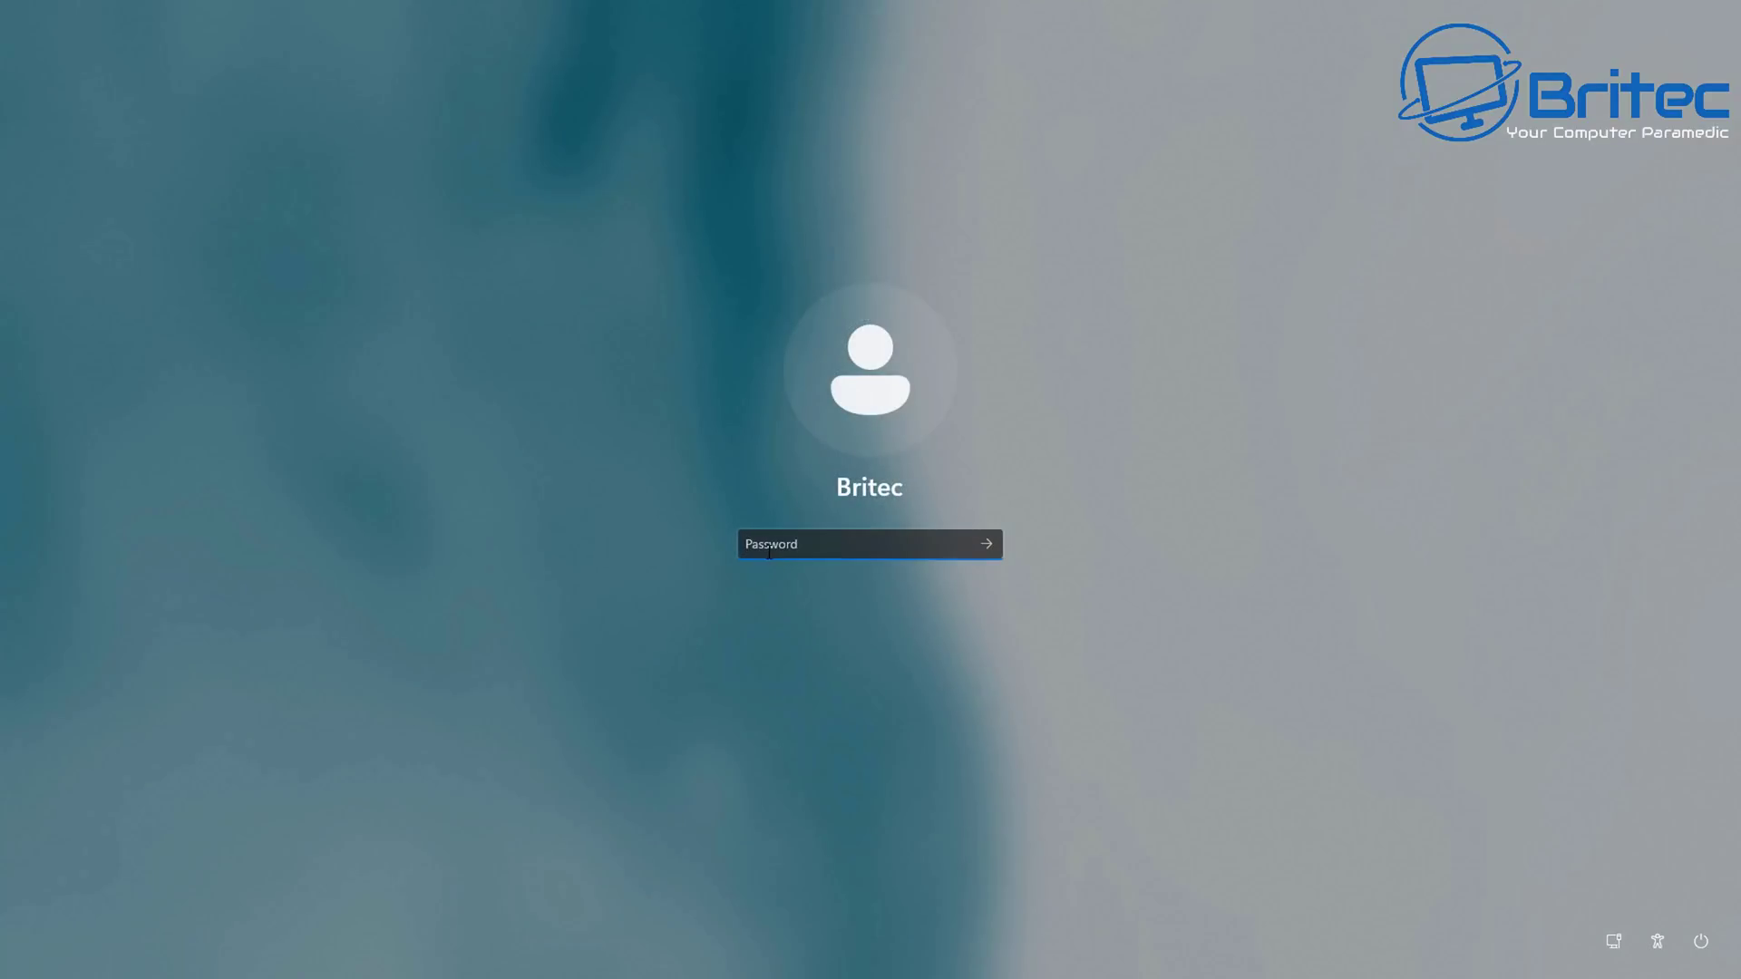
type("*********")
key("Return")
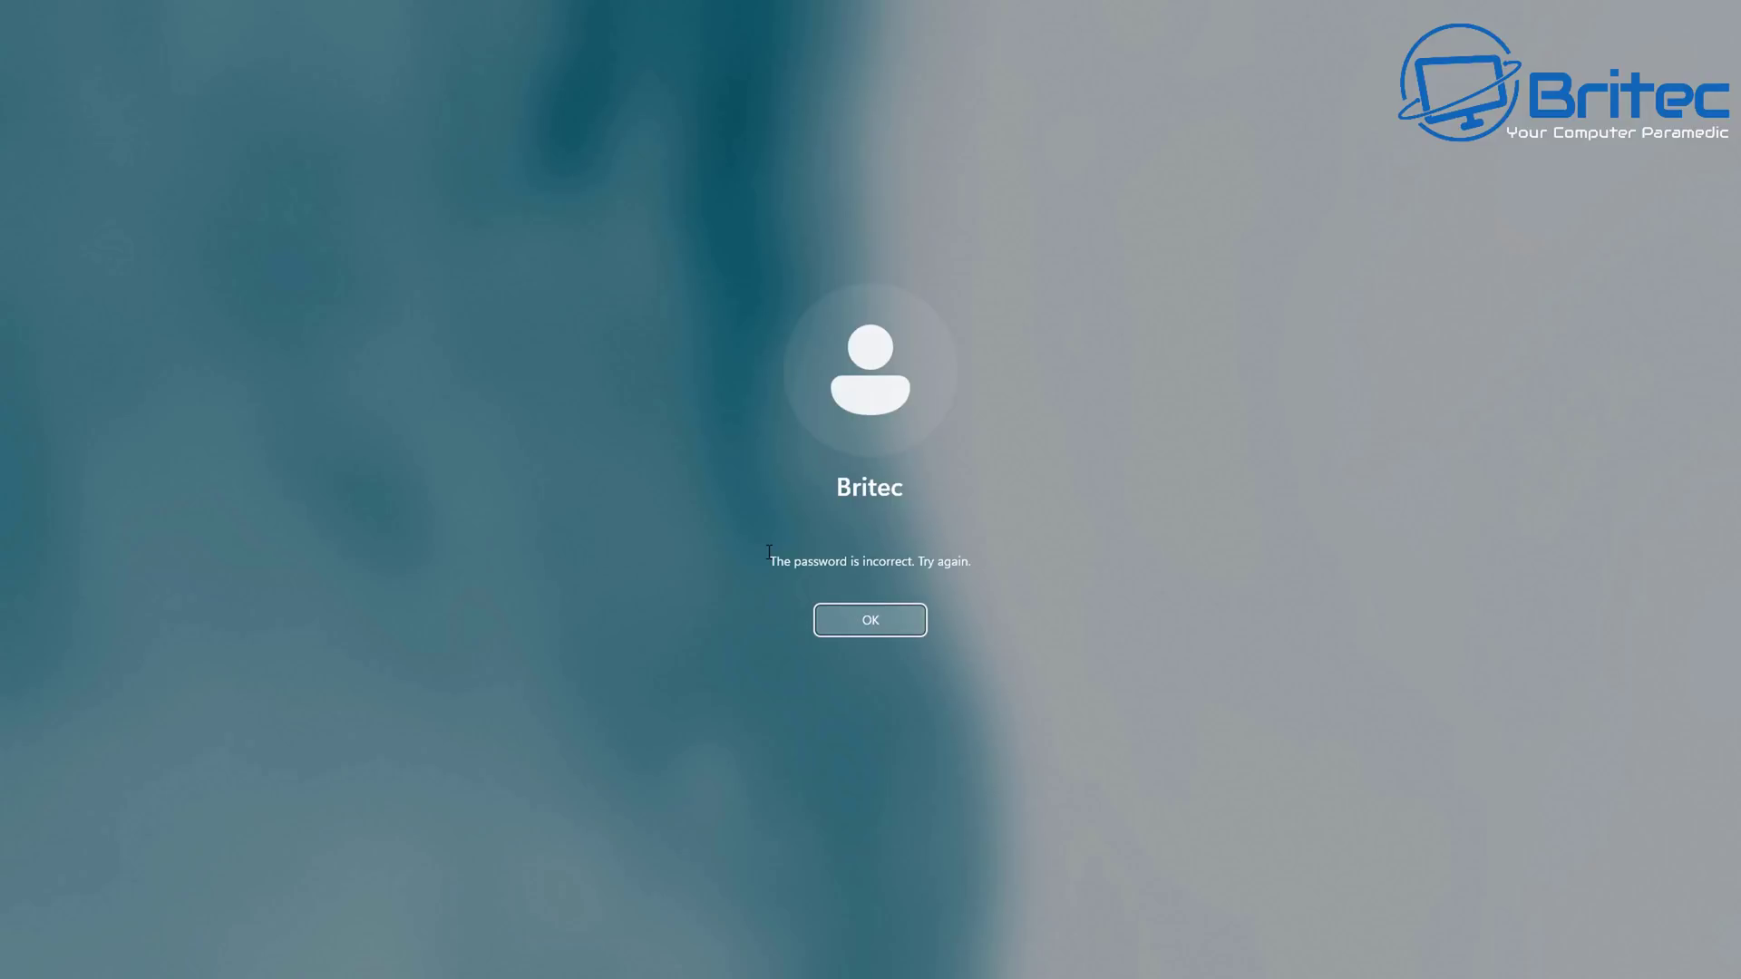
left_click(836, 625)
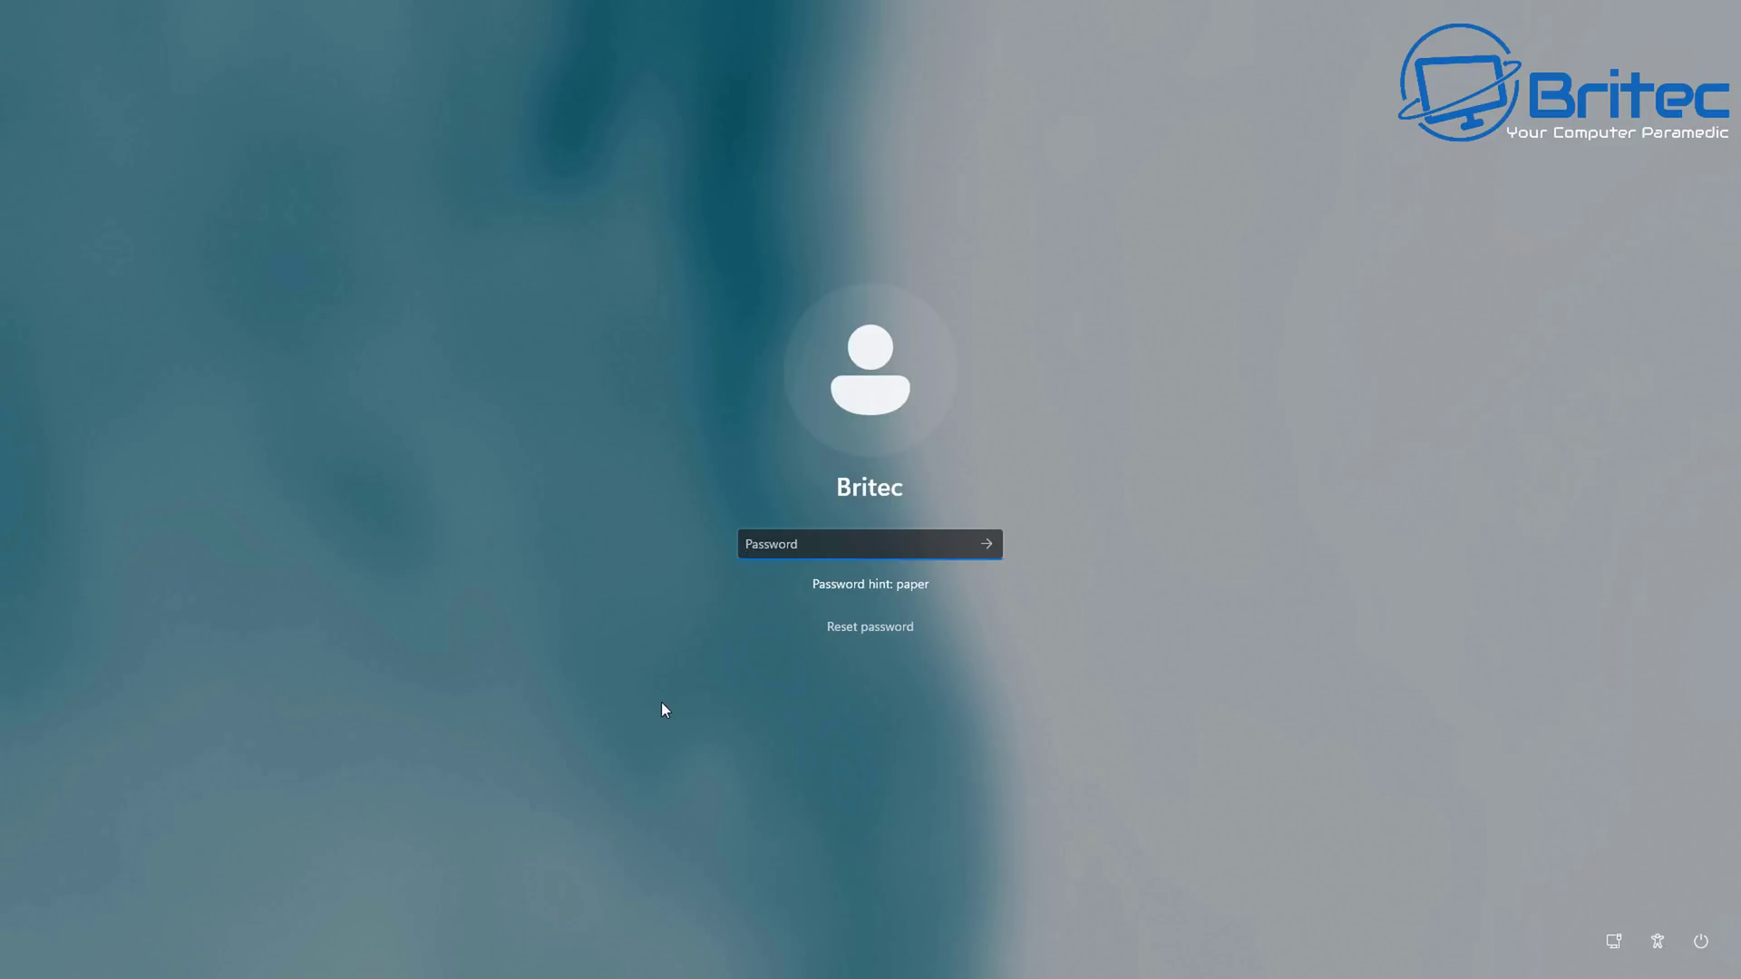
type("*********")
key("Return")
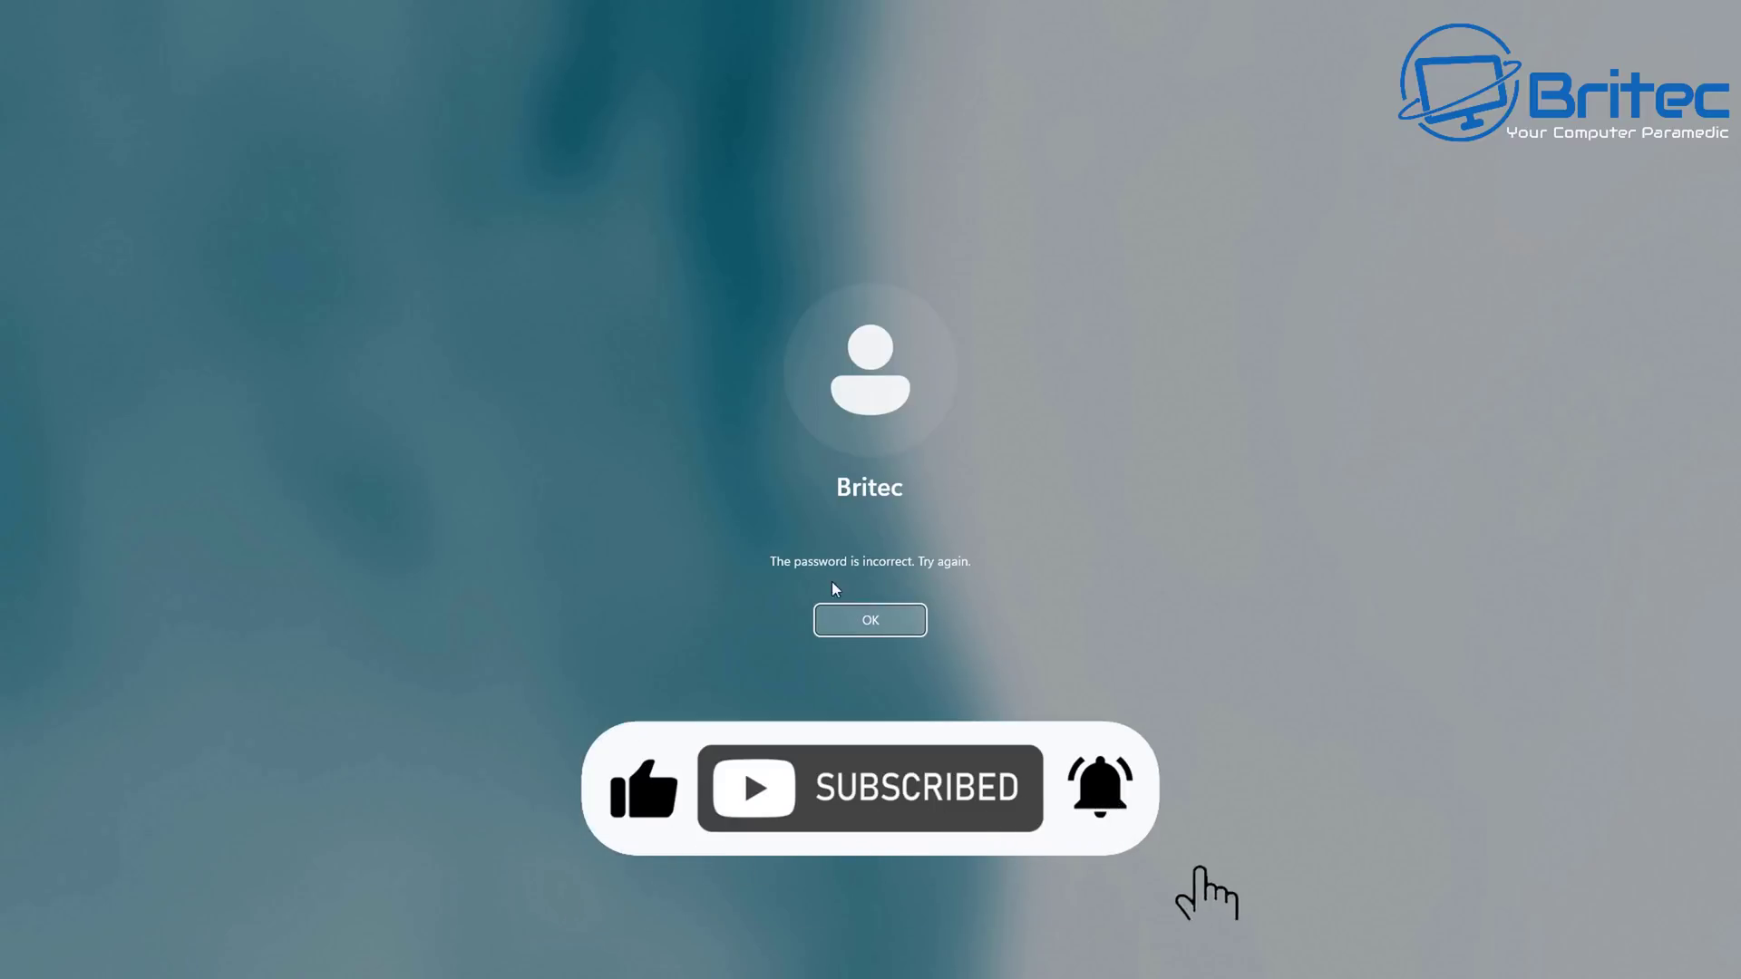
left_click(878, 617)
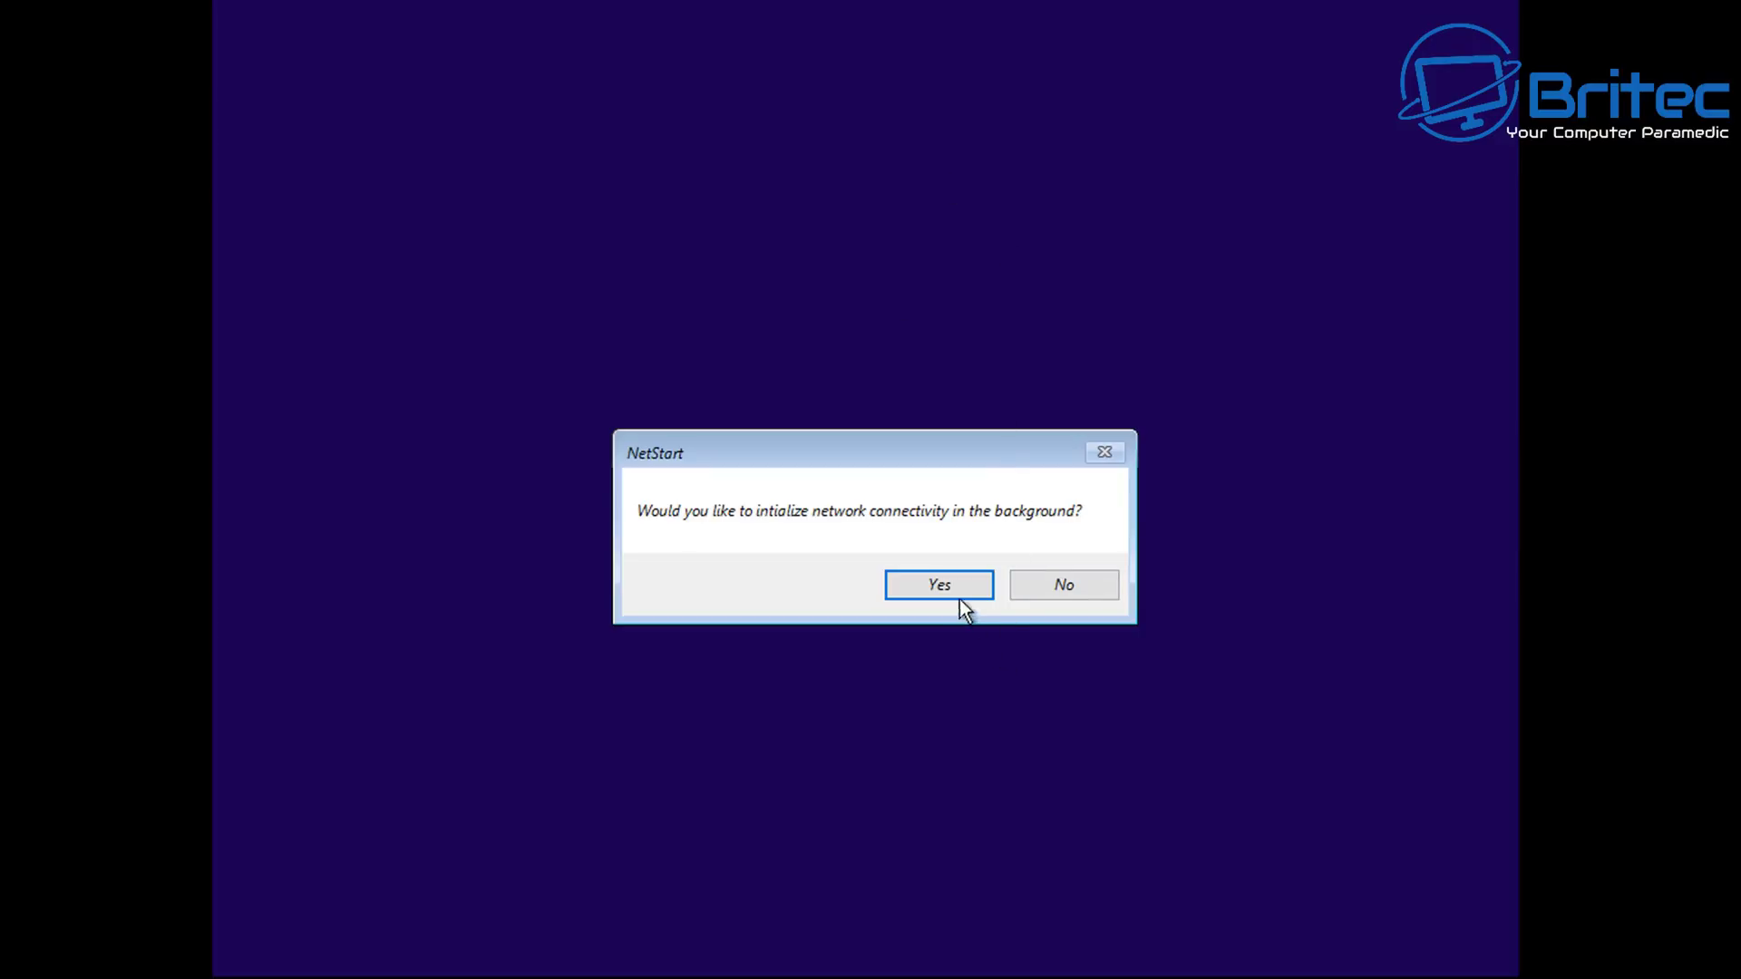
Accept NetStart networking, select the United Kingdom keyboard layout, and go to the Troubleshoot page.
left_click(957, 588)
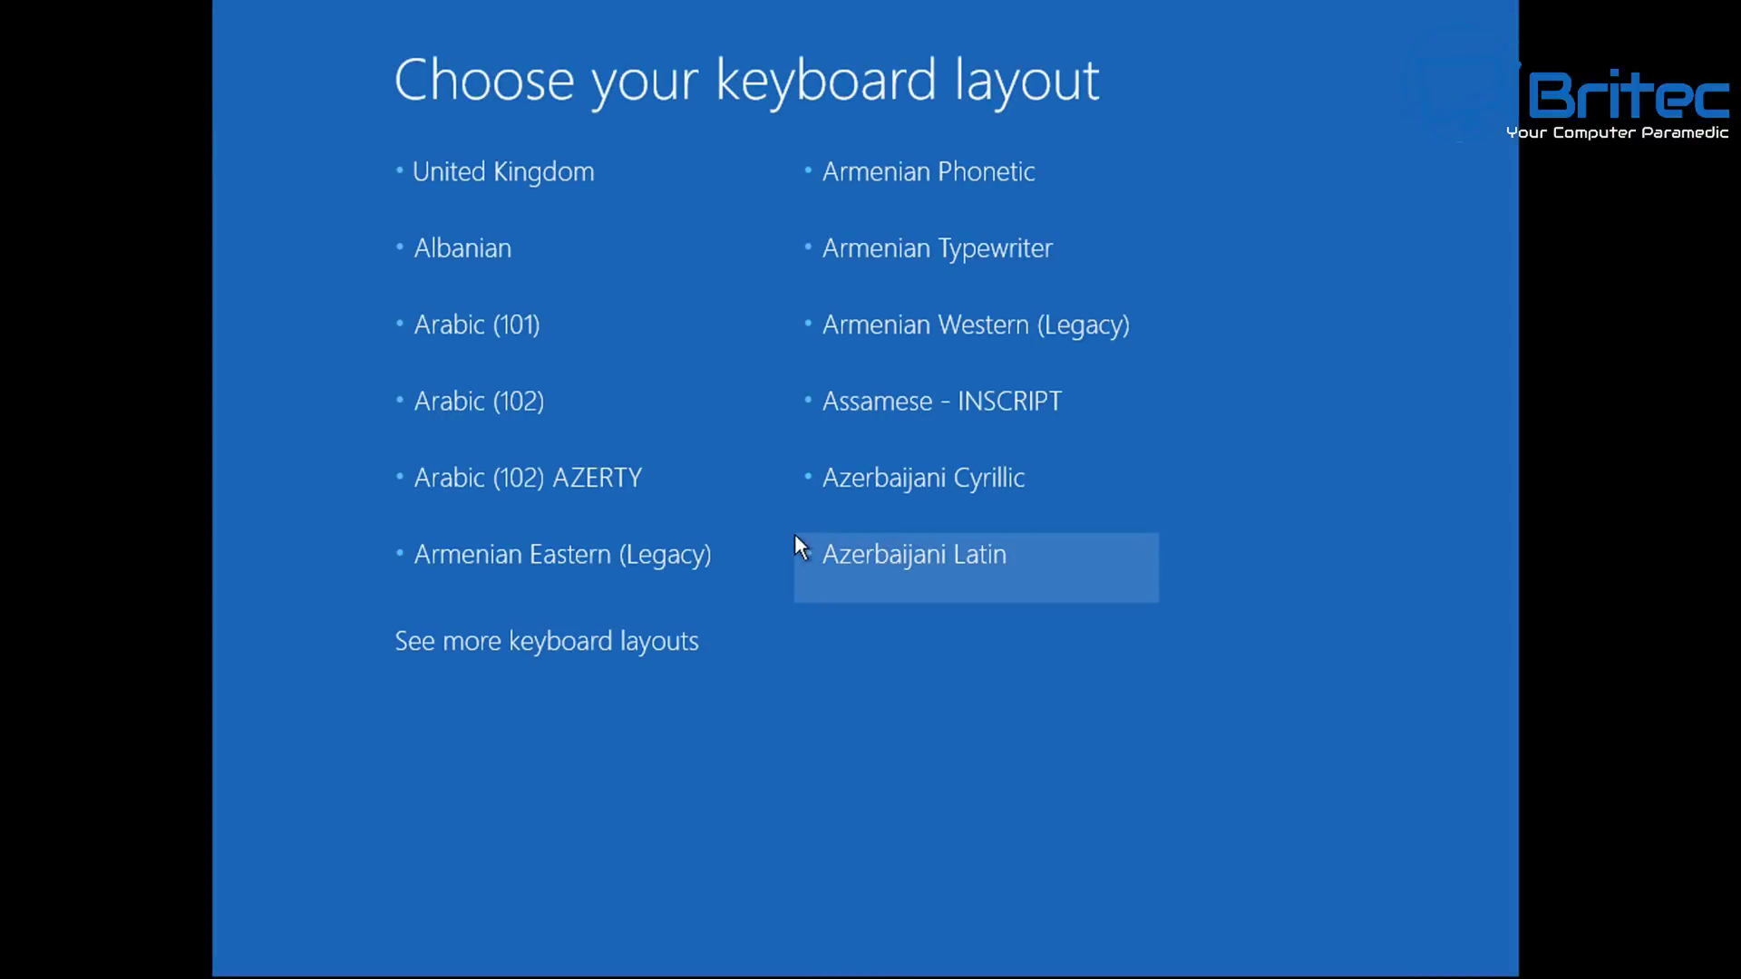
left_click(532, 172)
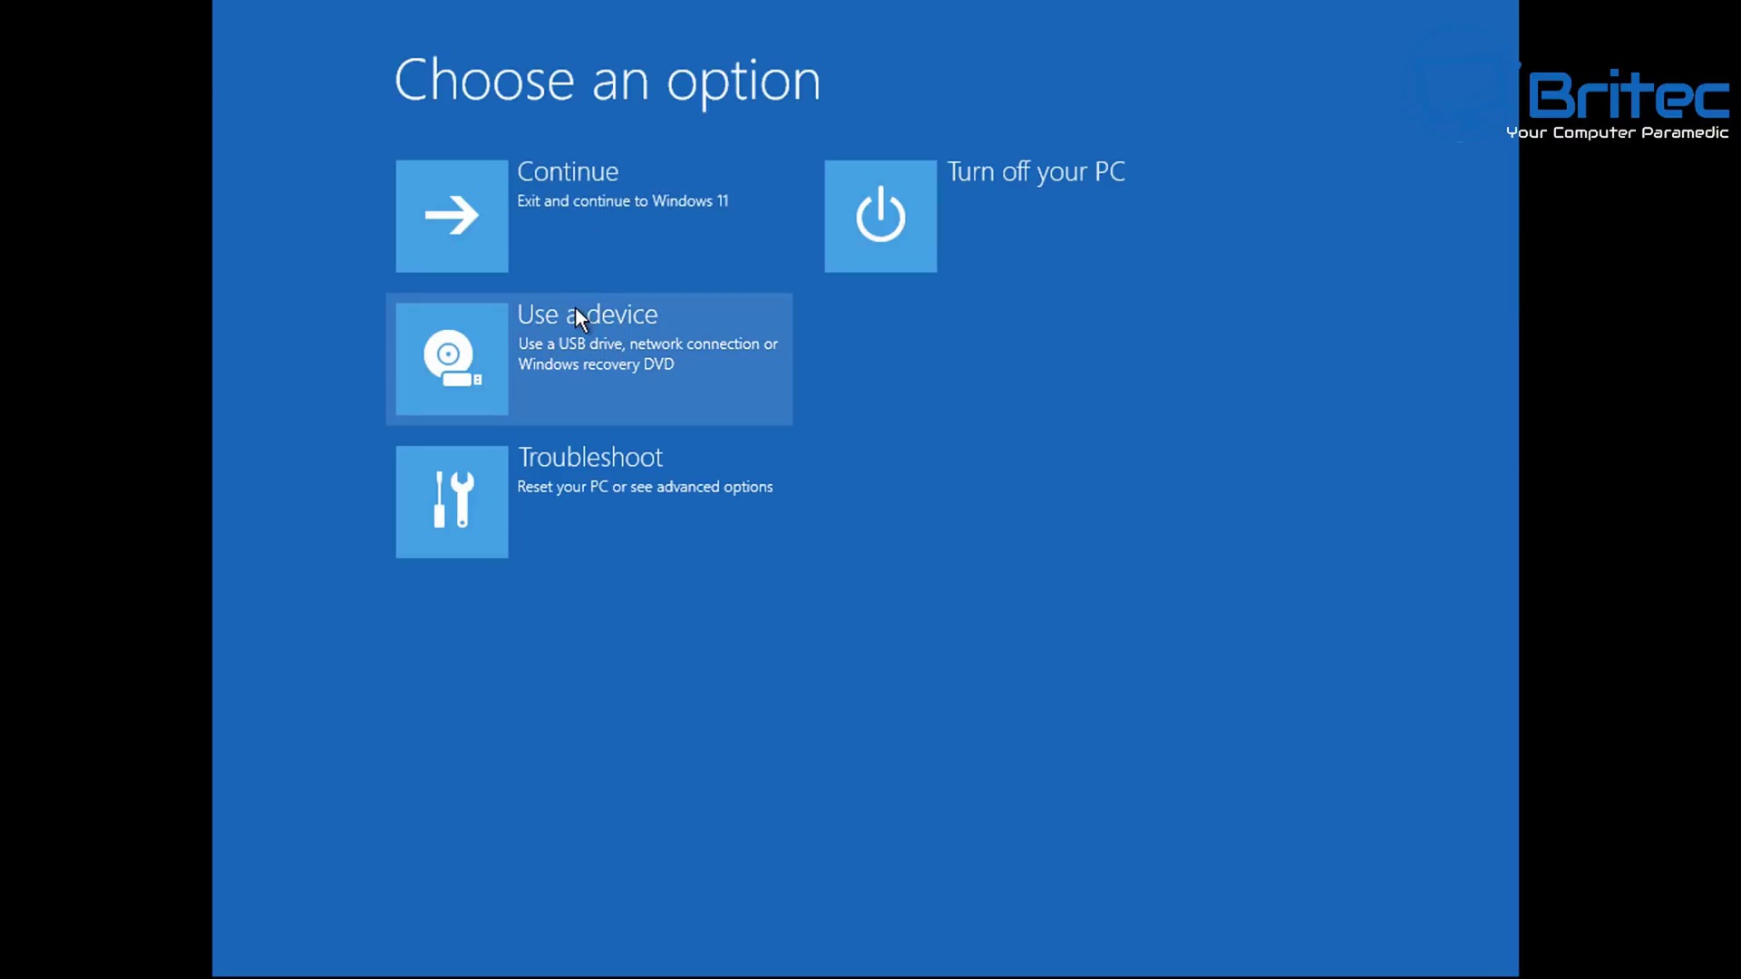
left_click(576, 507)
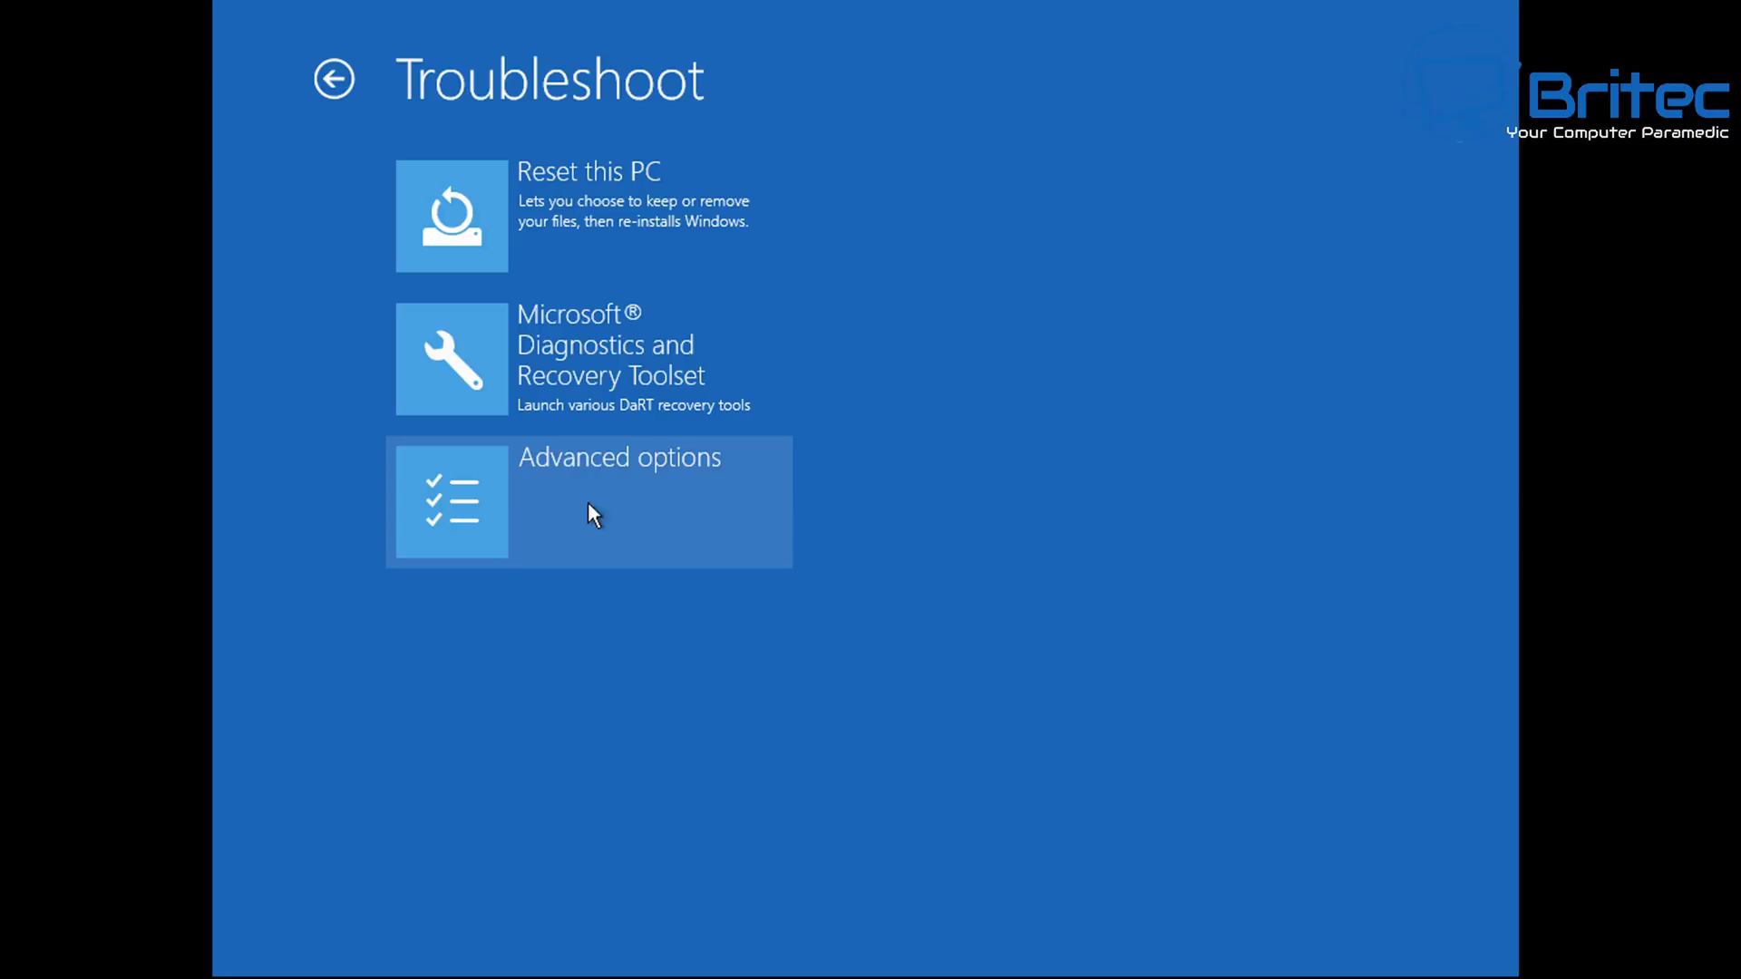
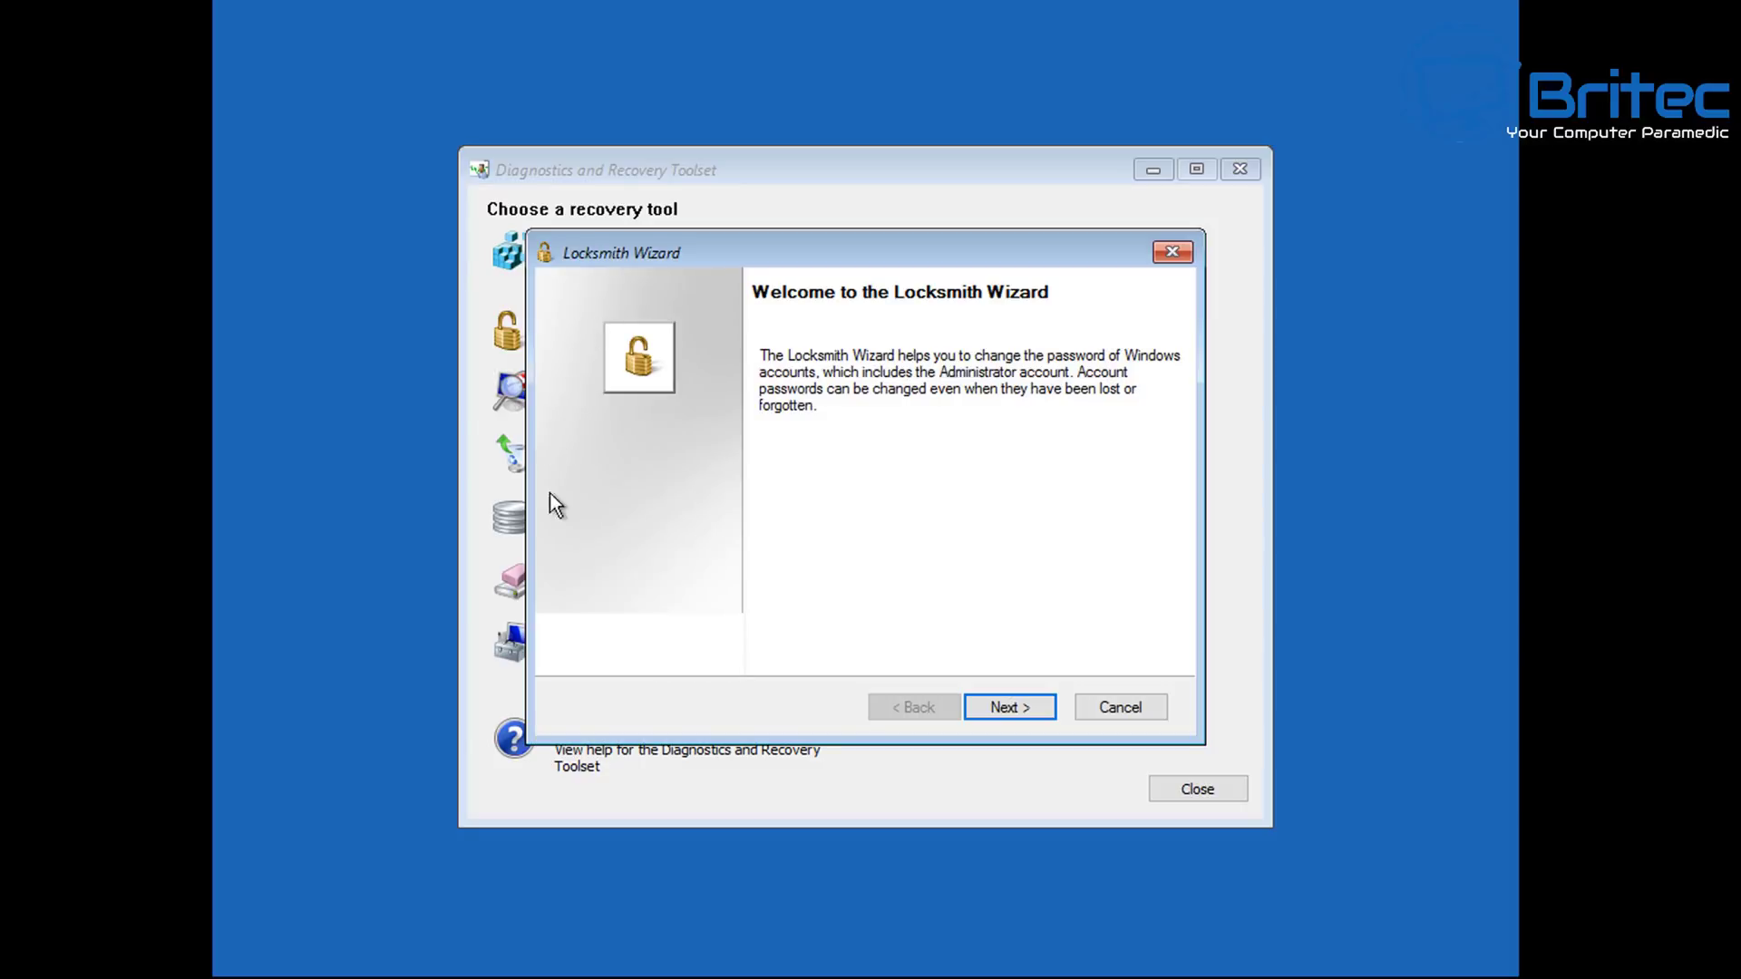
Advance the Locksmith Wizard past its welcome page to Select New Password, with Administrator as the account.
left_click(1009, 709)
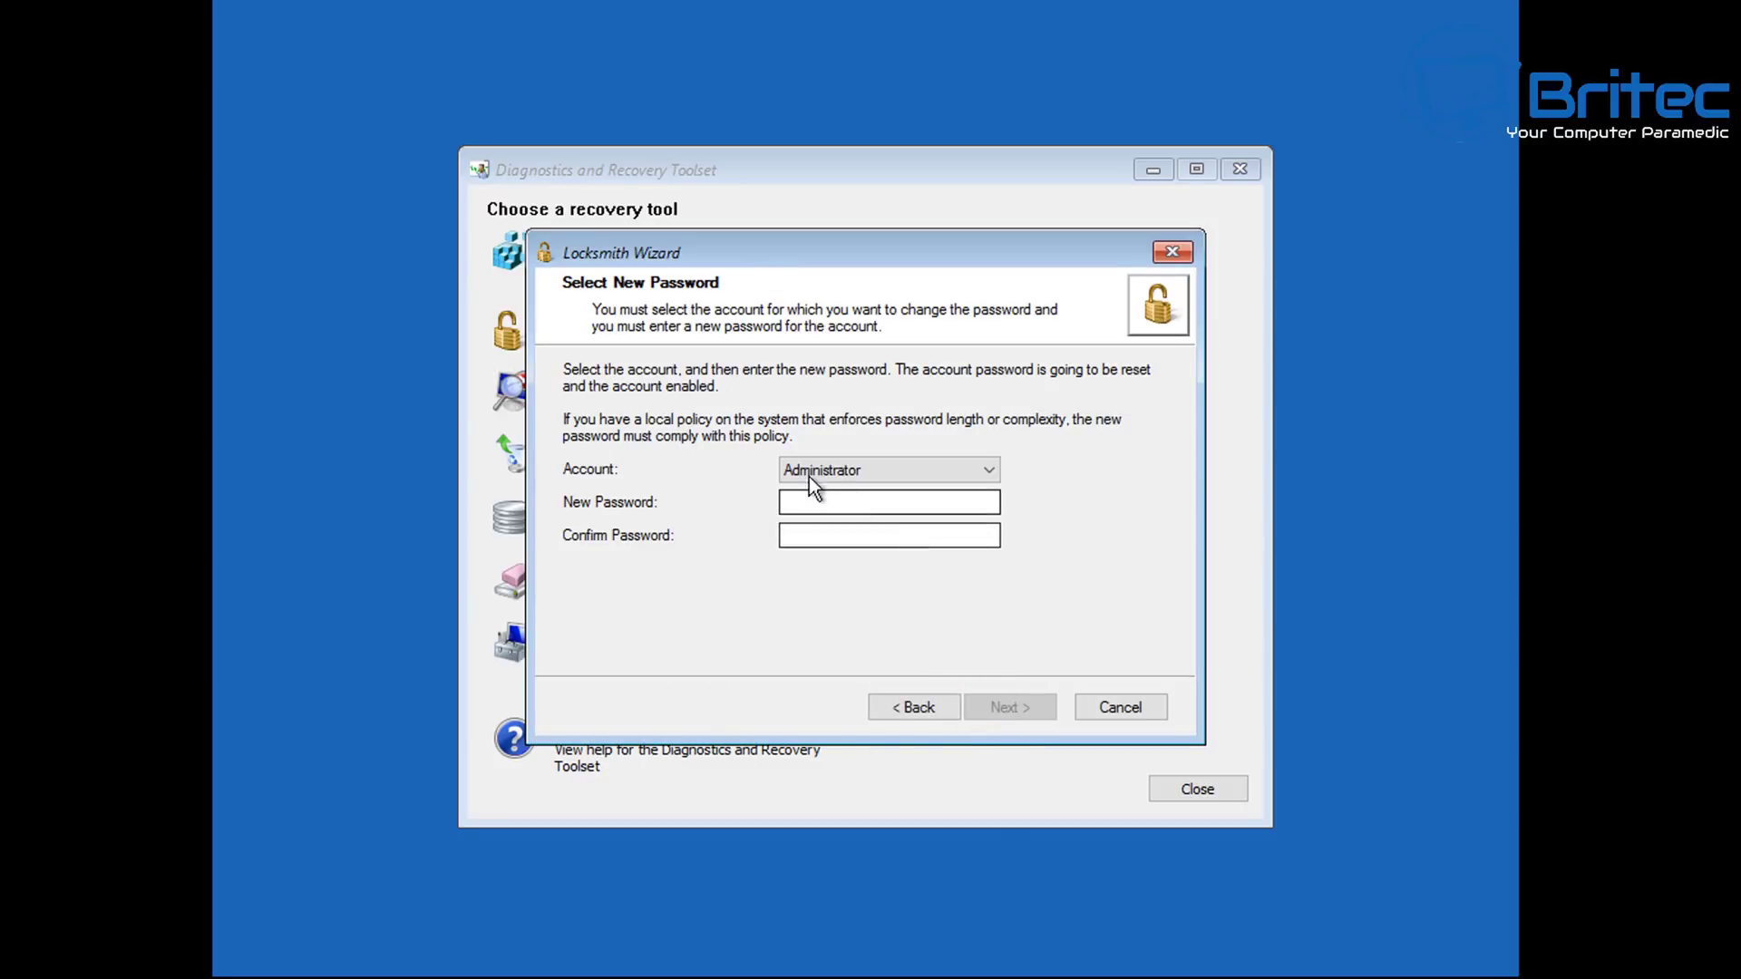
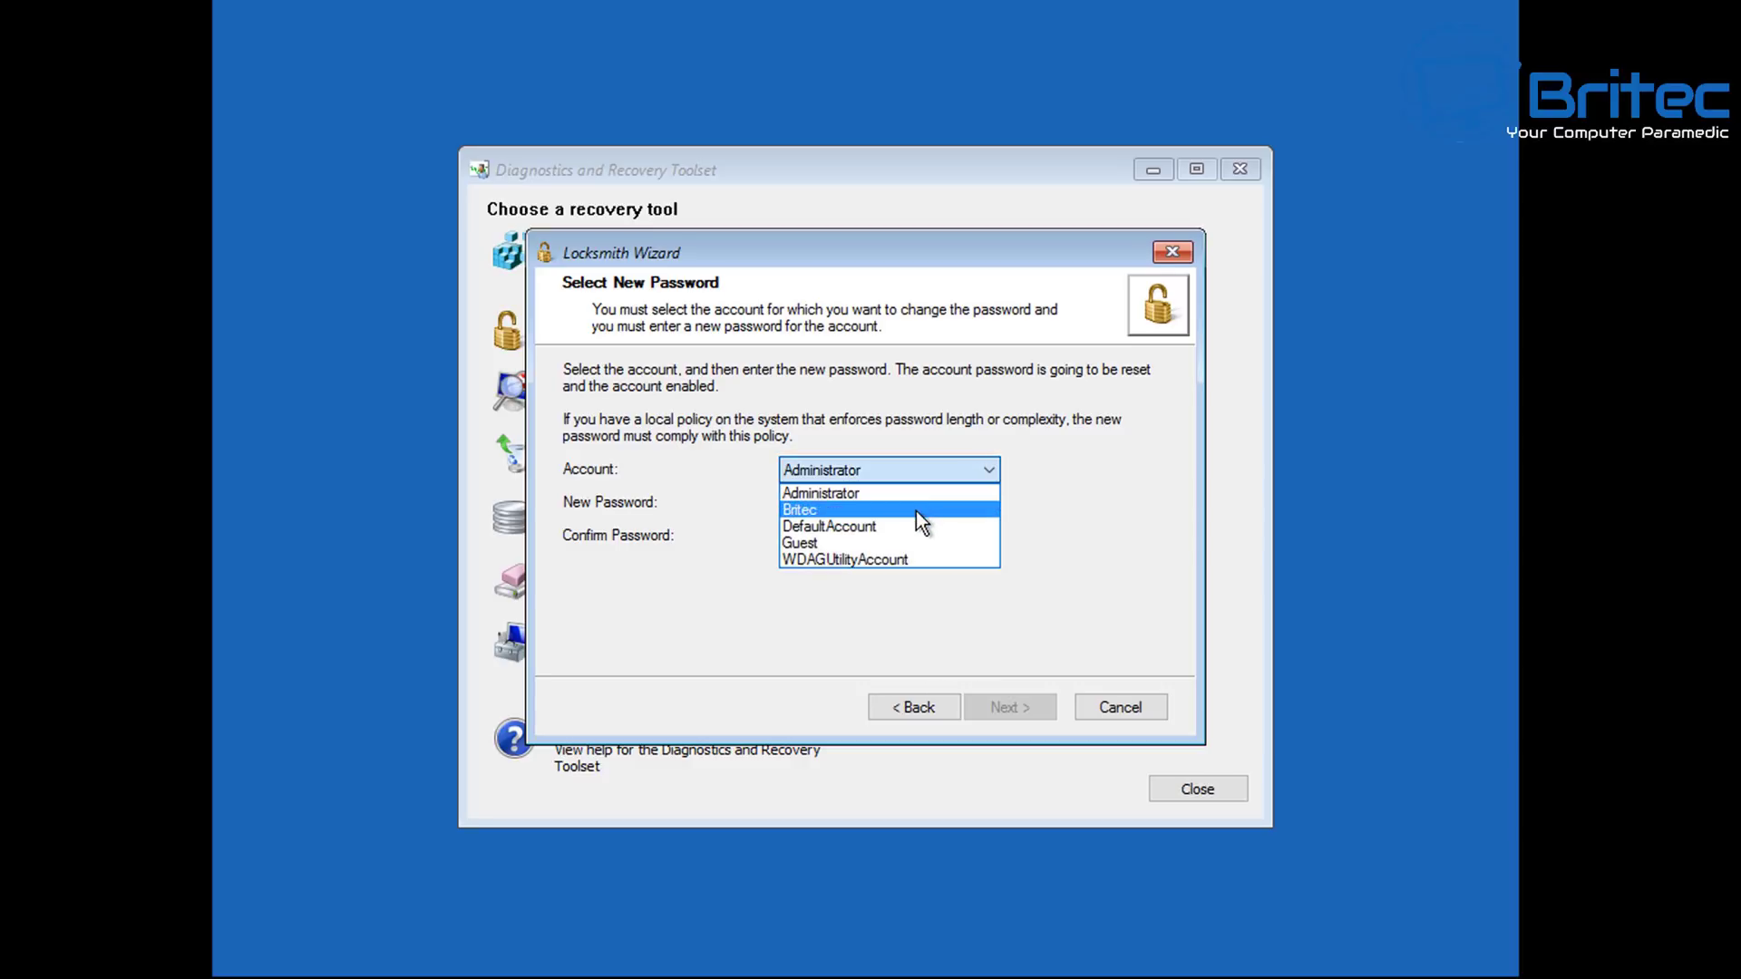
Select the Britec local account in the Locksmith Wizard's Account dropdown for password reset.
left_click(915, 510)
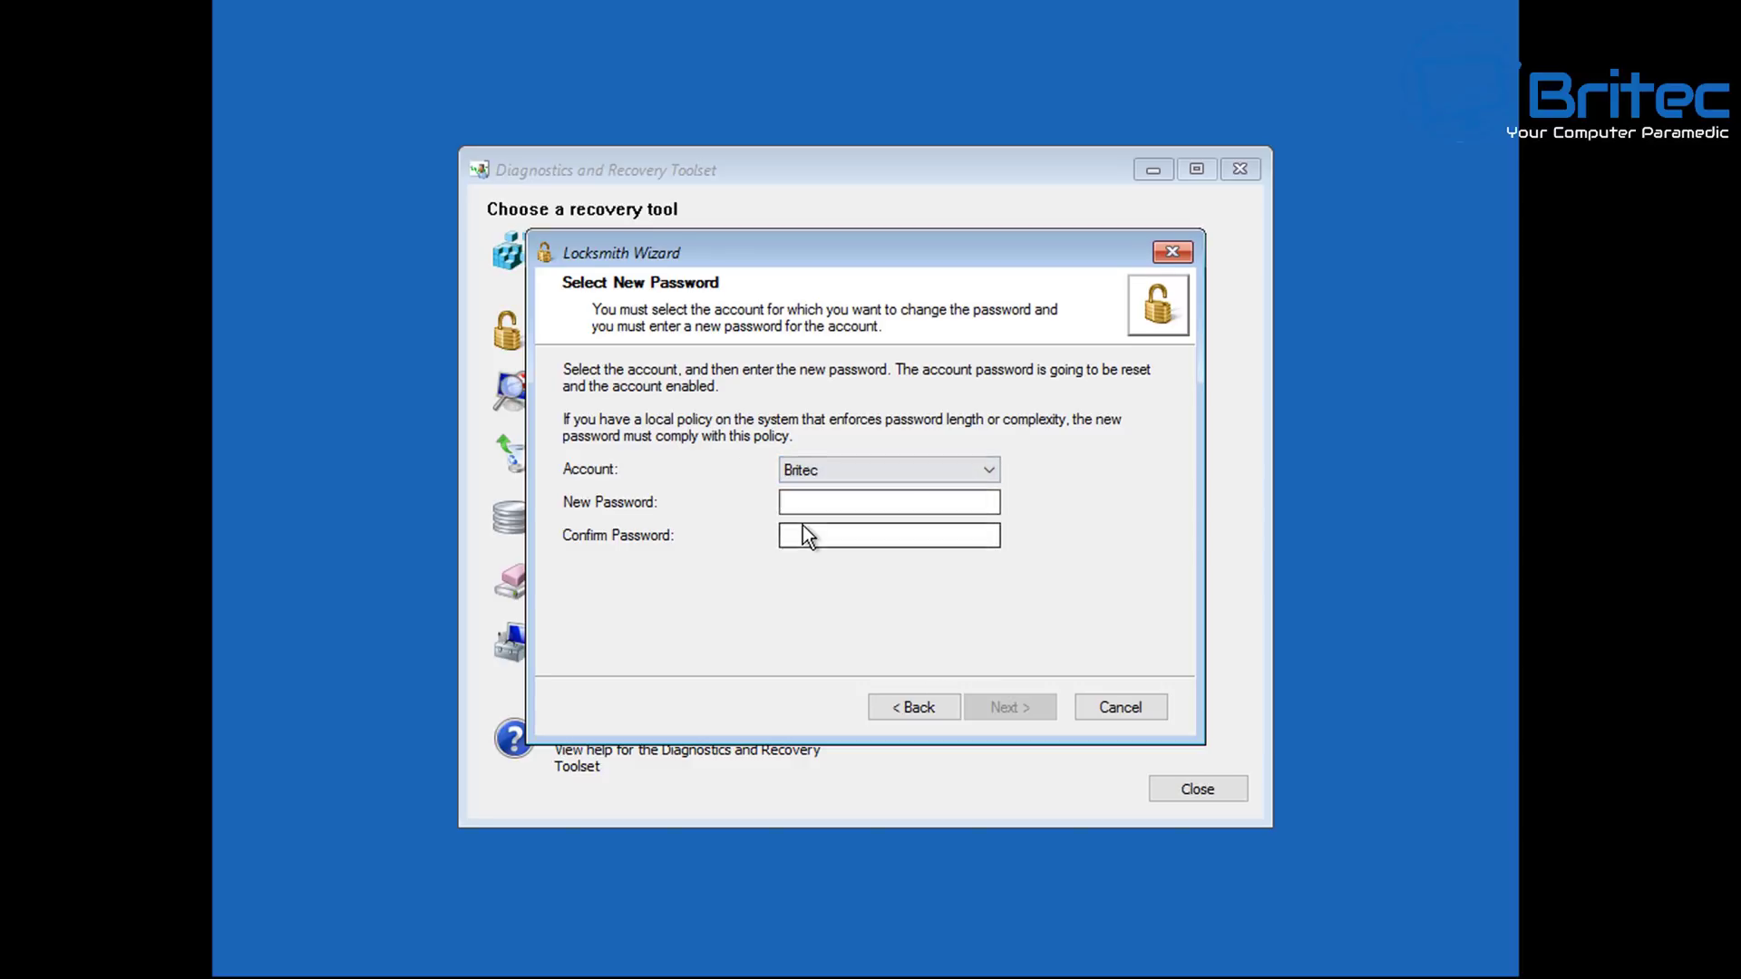
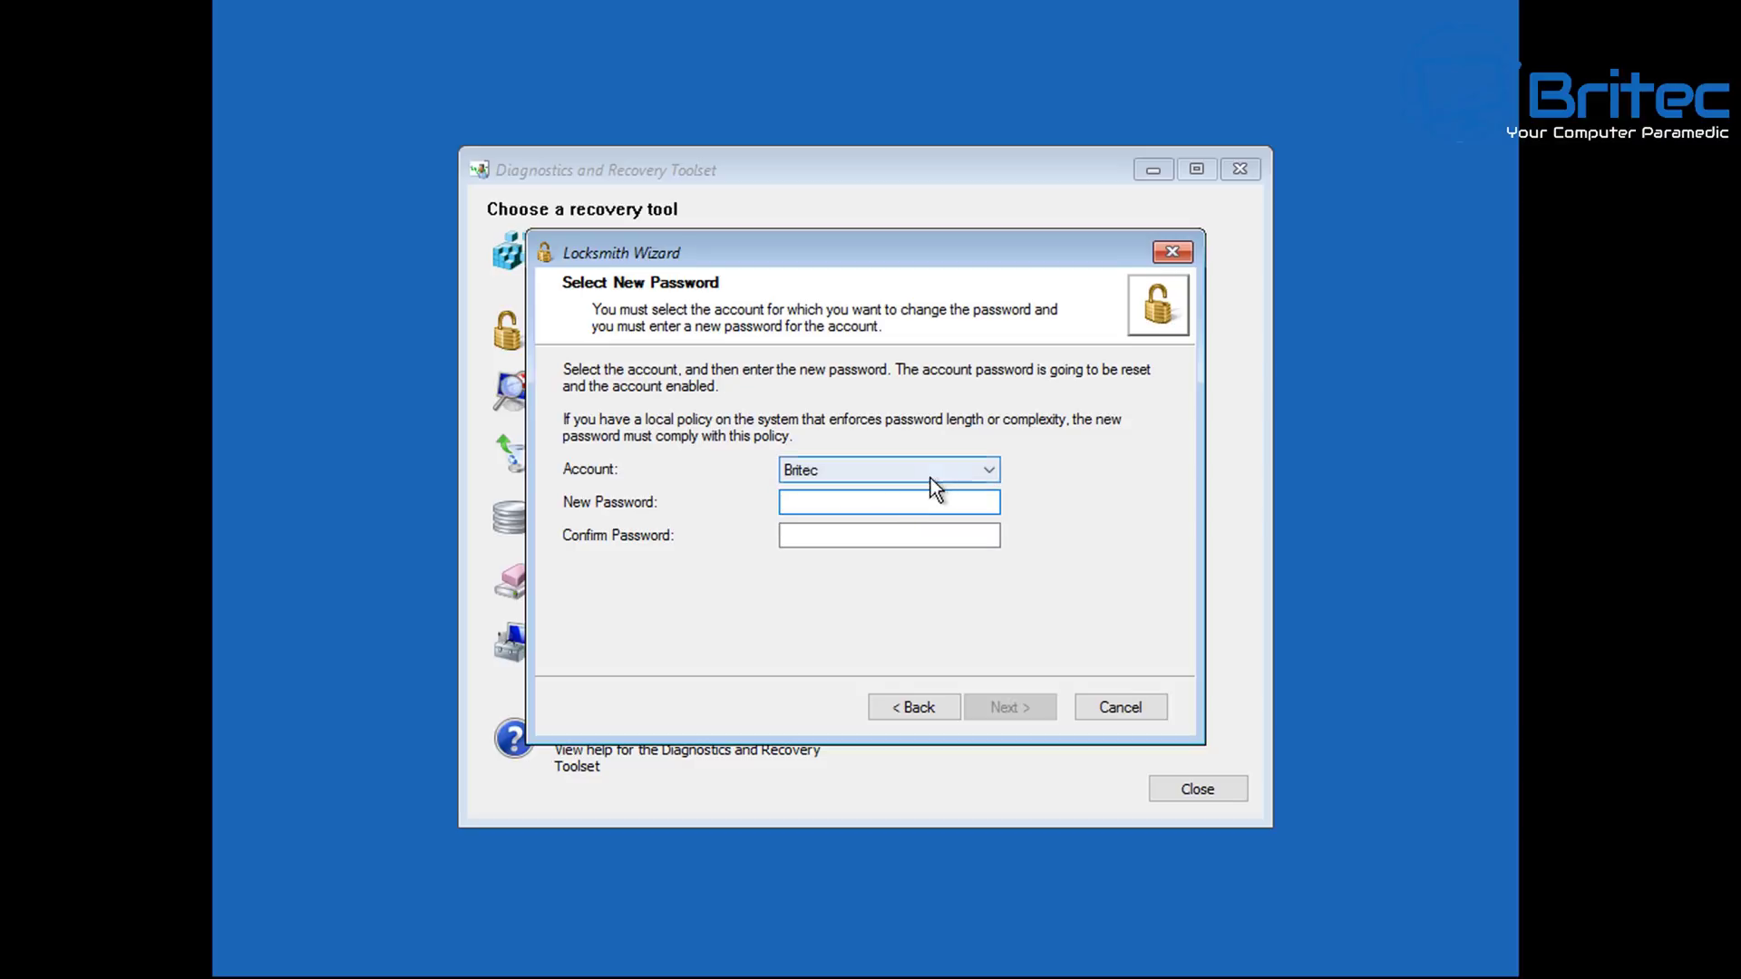
left_click(961, 467)
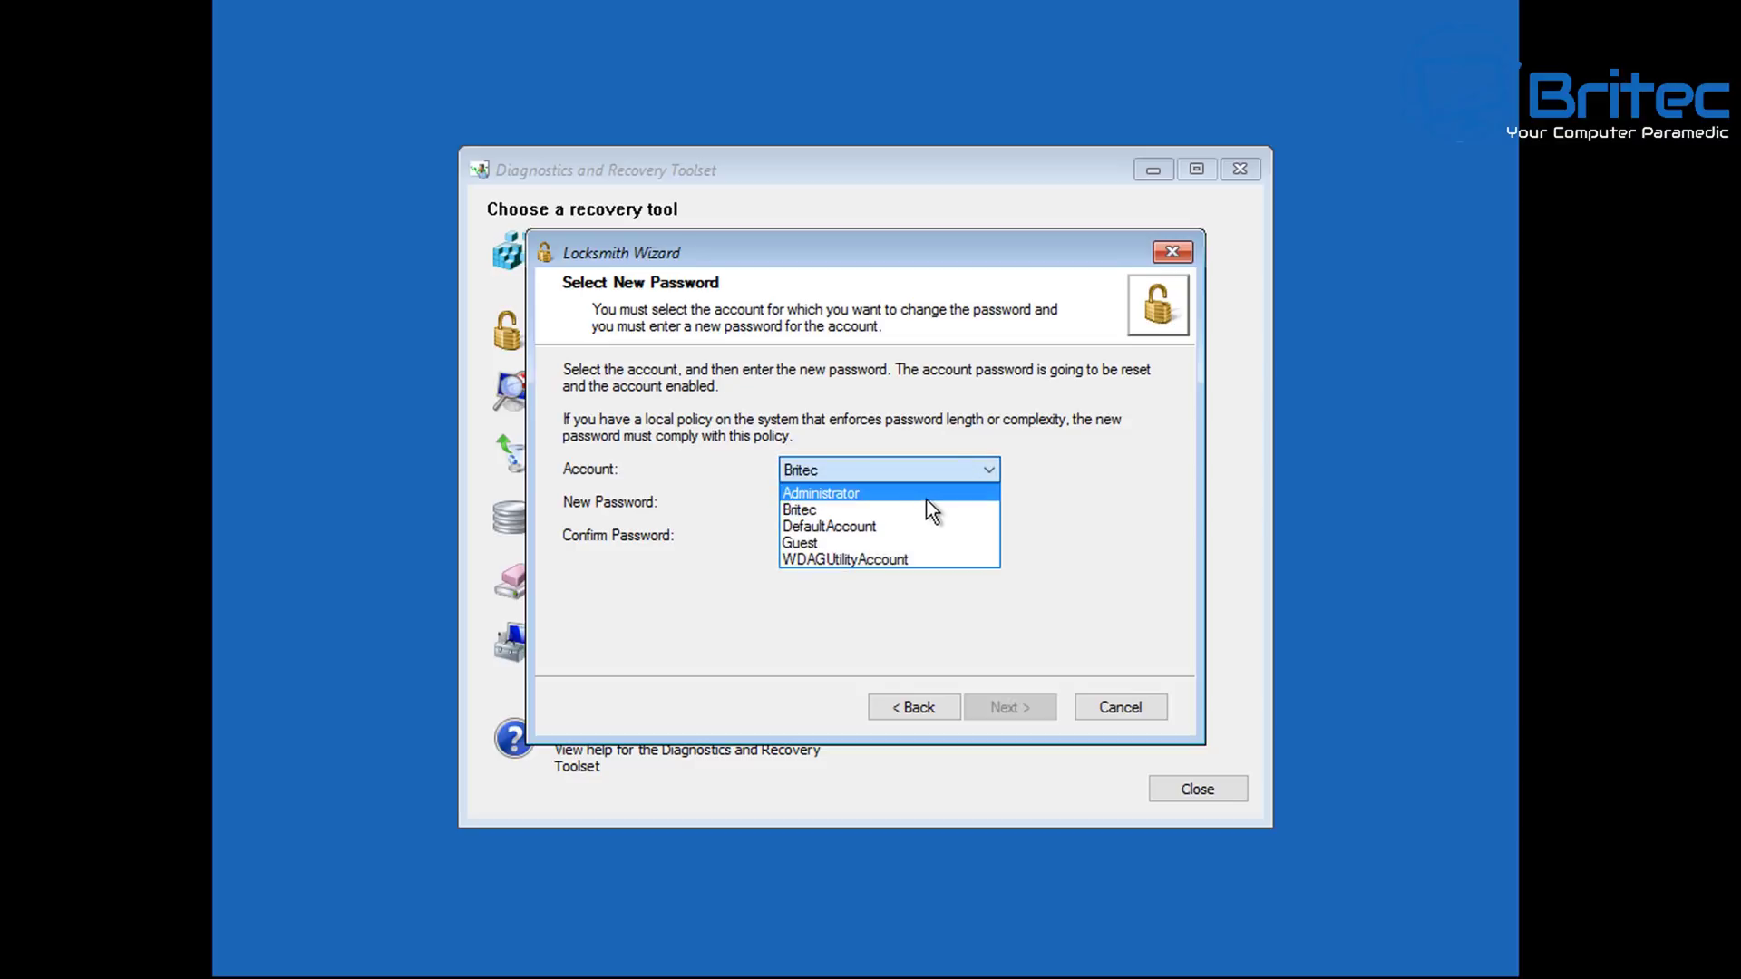
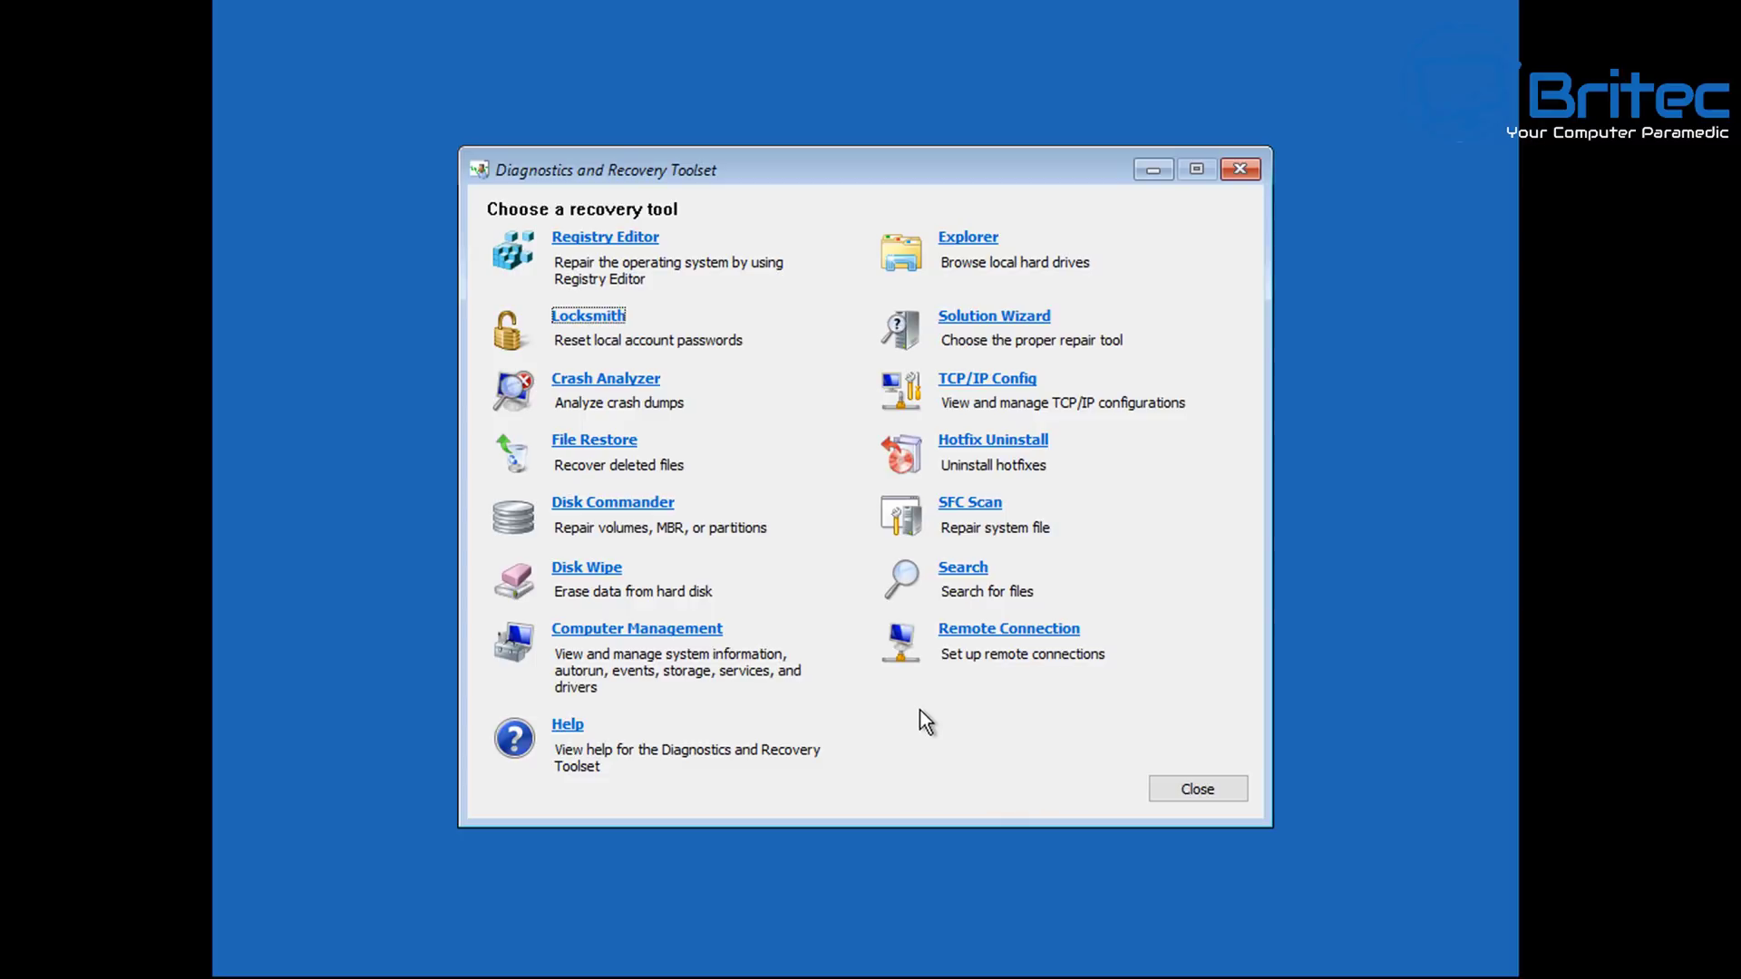
Close the DaRT recovery toolset, confirming the running-tools warning, so Windows 11 boots to sign-in.
left_click(1220, 785)
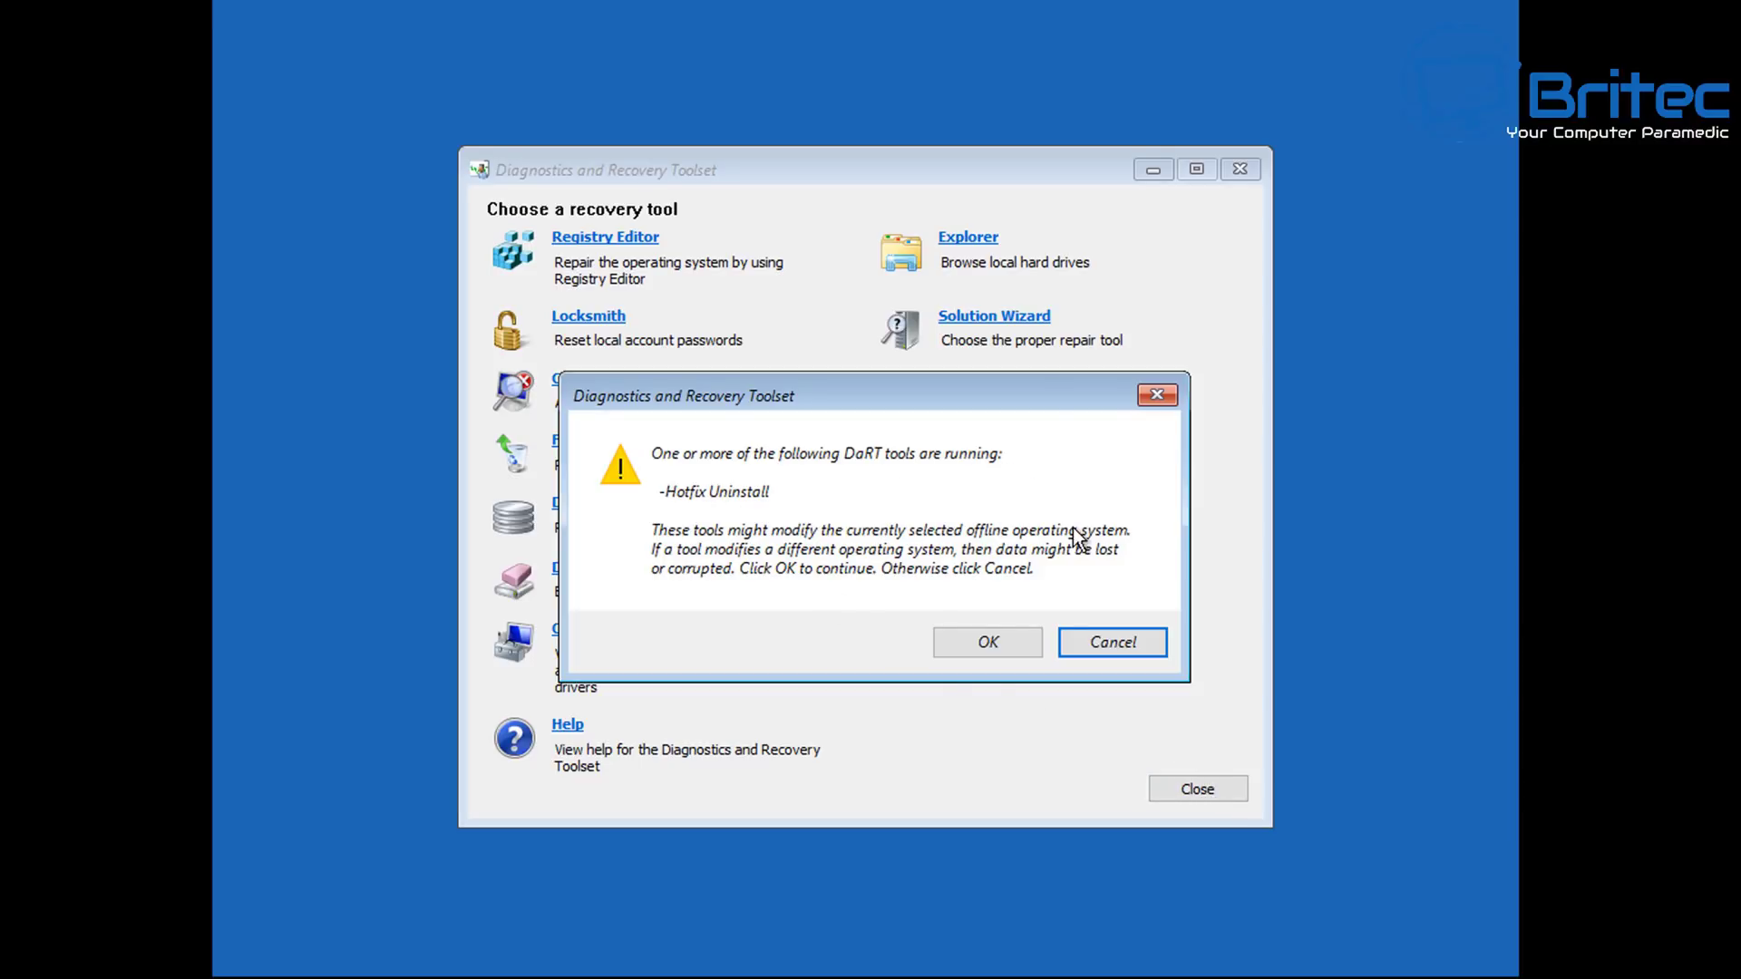
left_click(1014, 647)
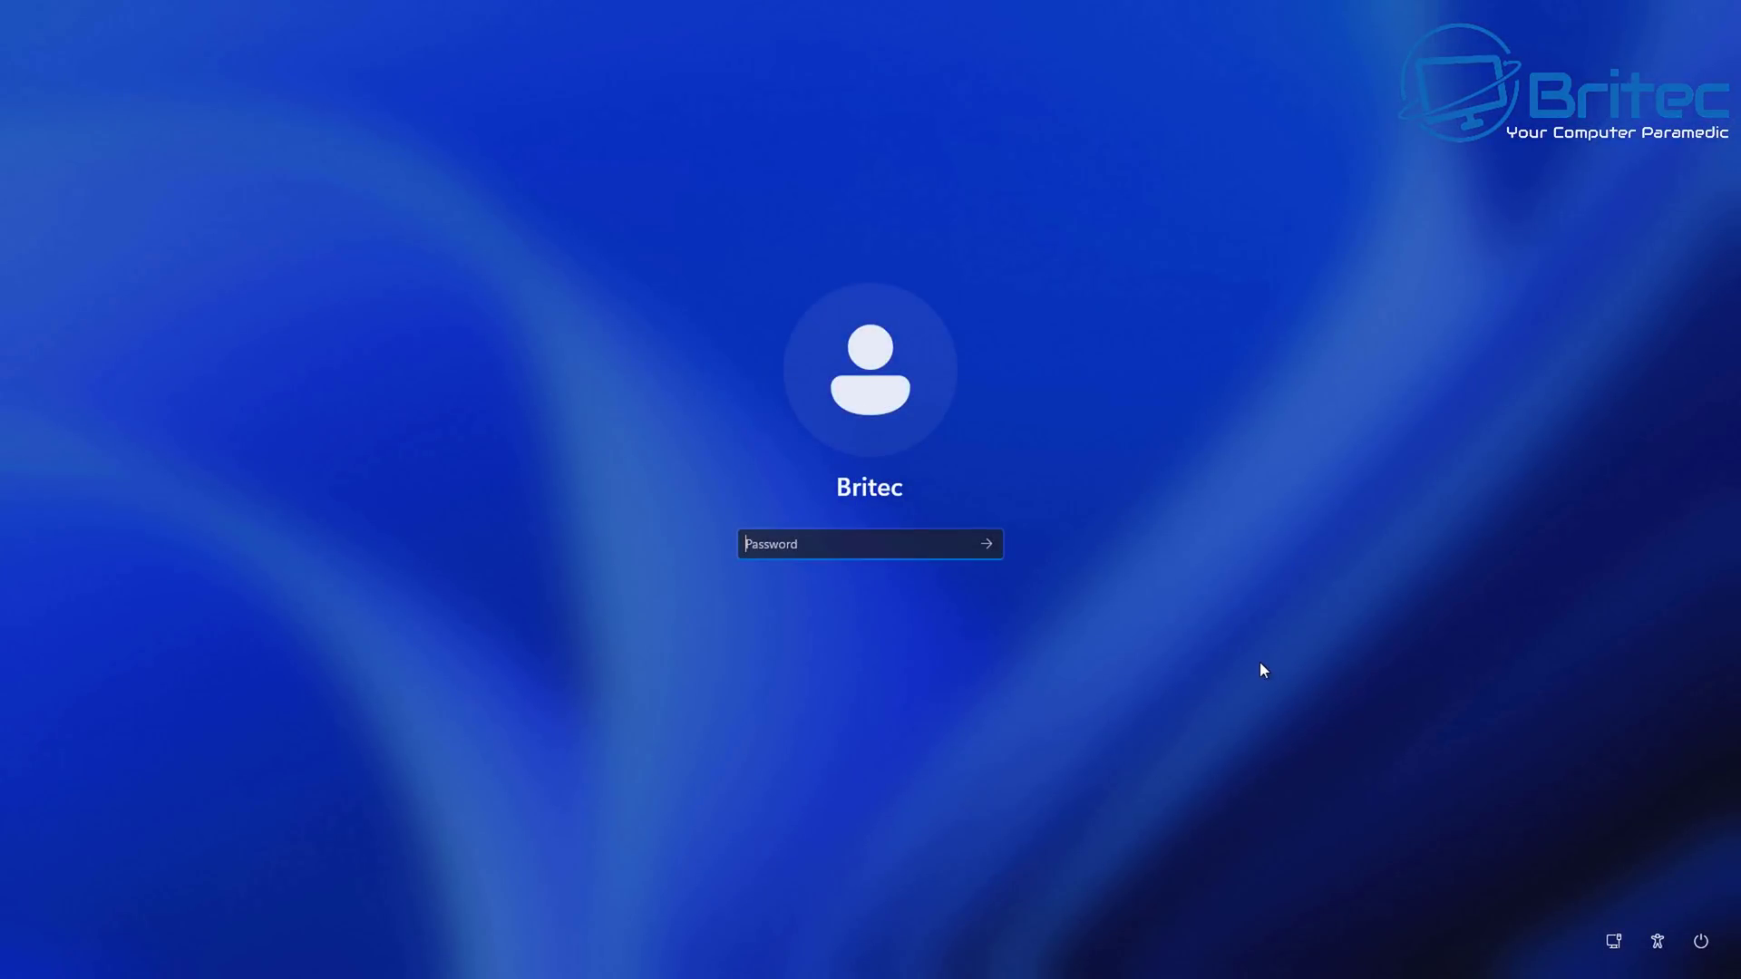
Sign in with the temporary password reset through Locksmith.
type("*****")
key("Return")
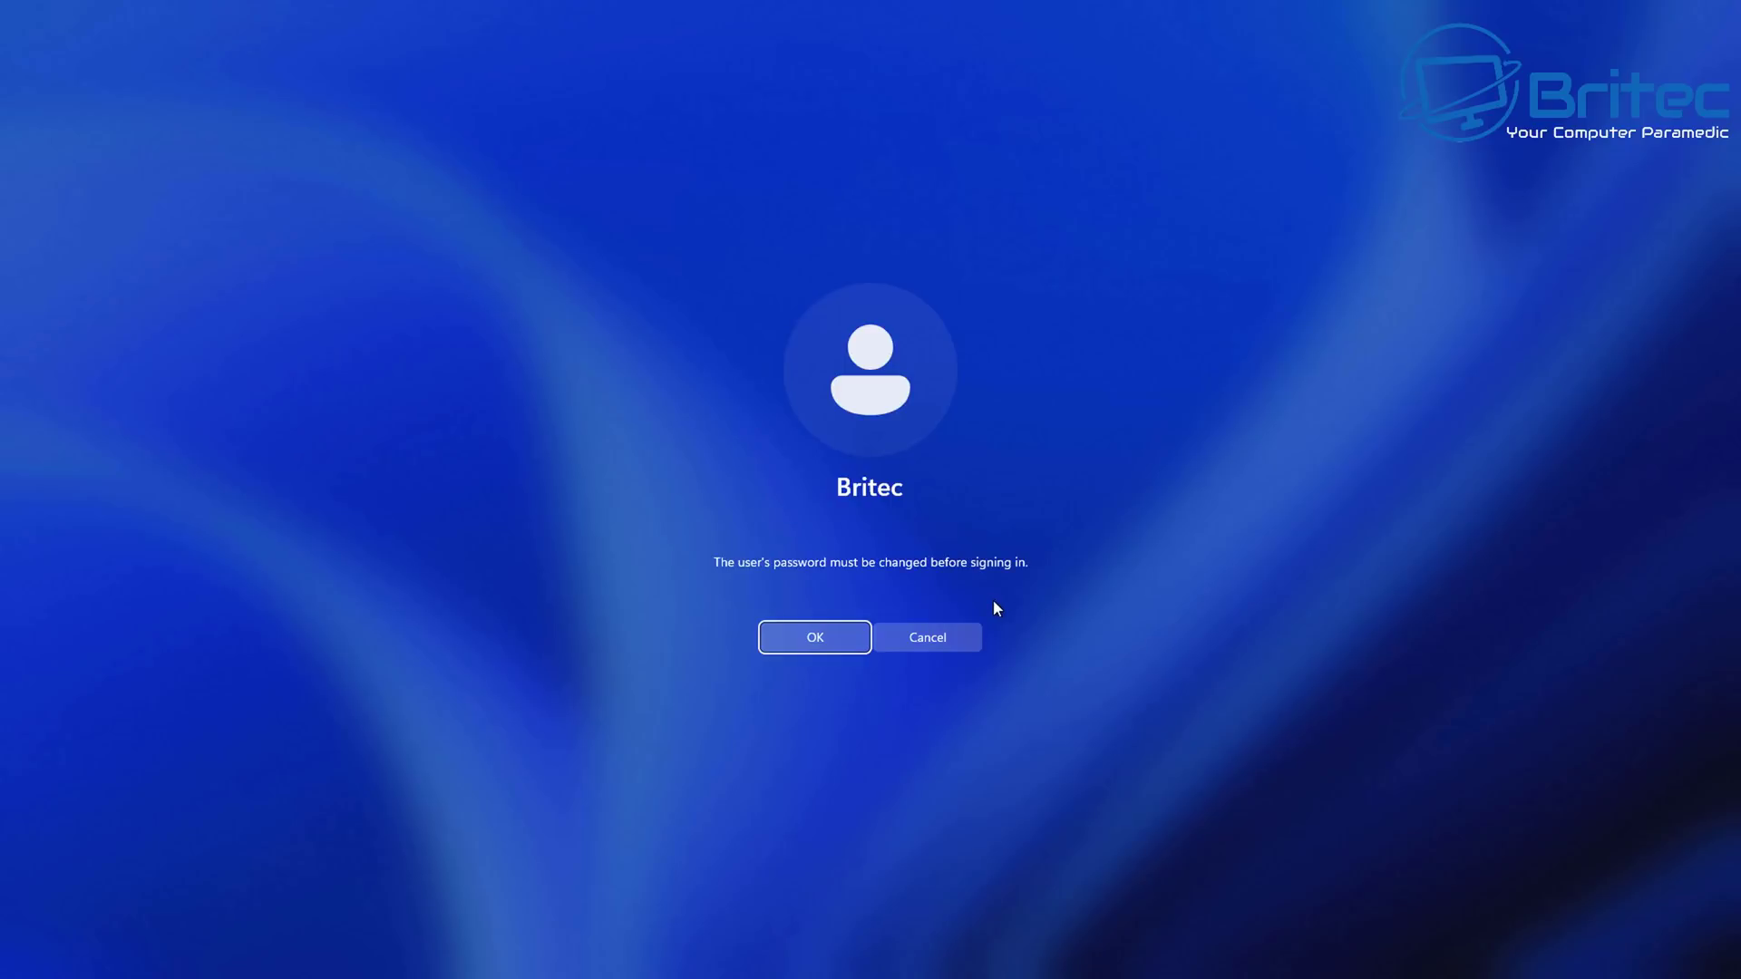
Accept the required change, enter and confirm a new account password, then continue signing in.
left_click(829, 639)
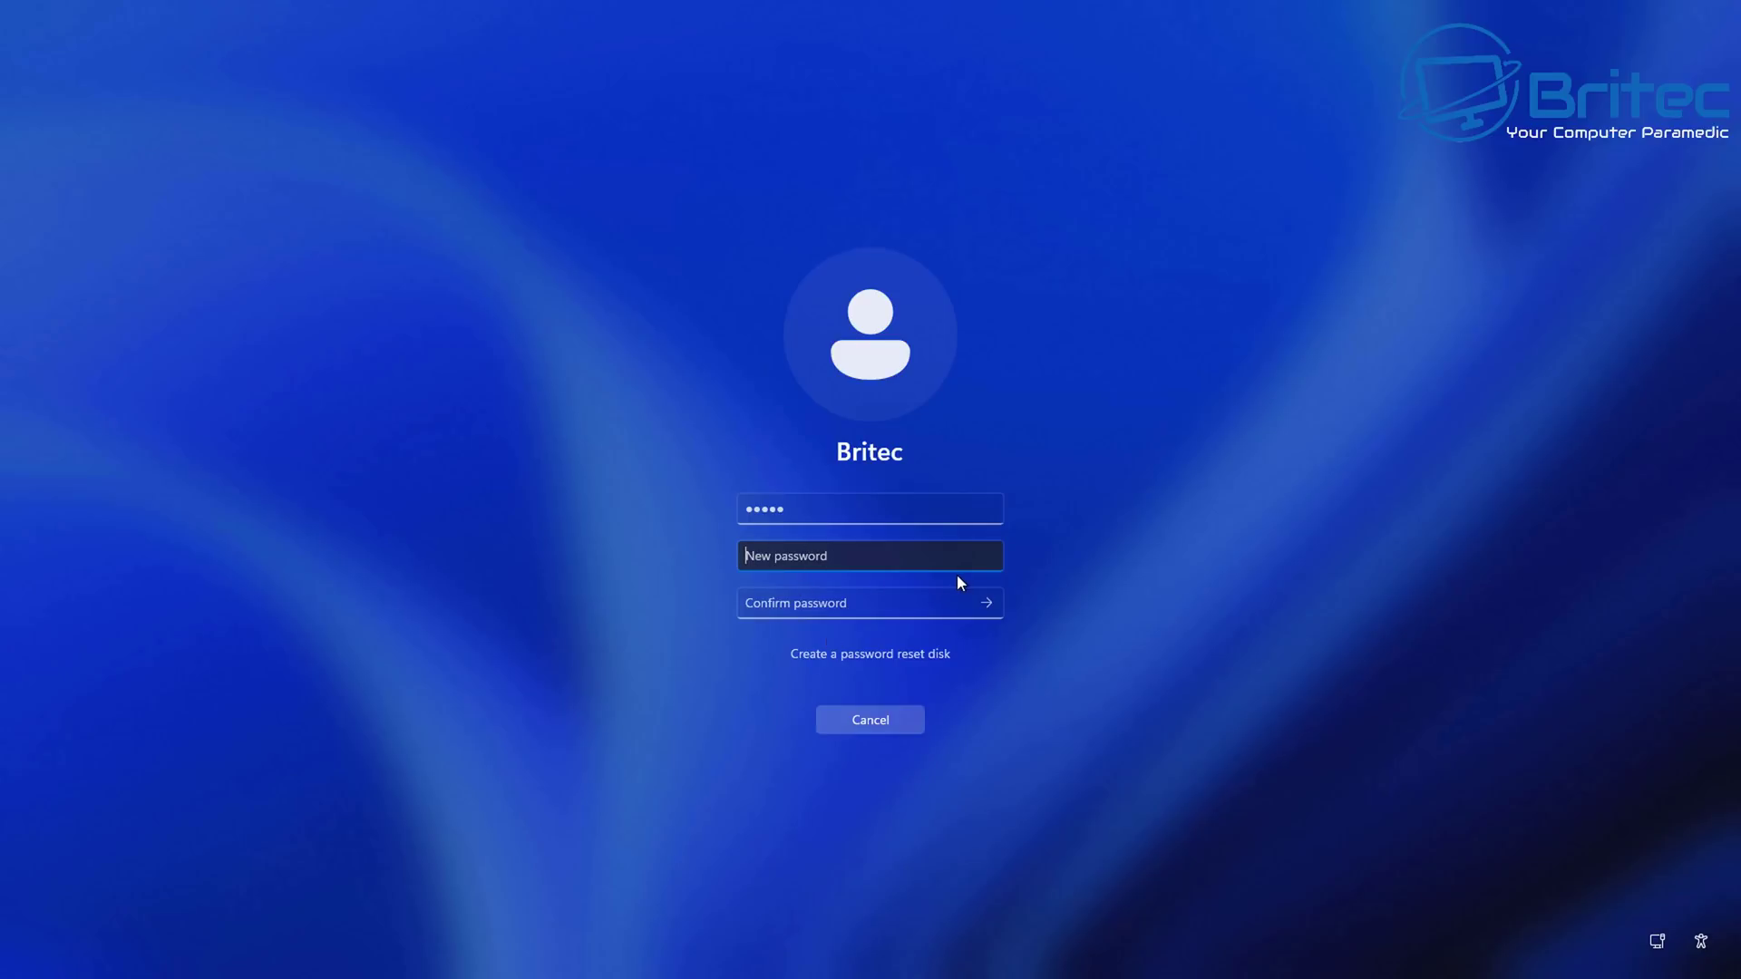
type("12345")
left_click(775, 608)
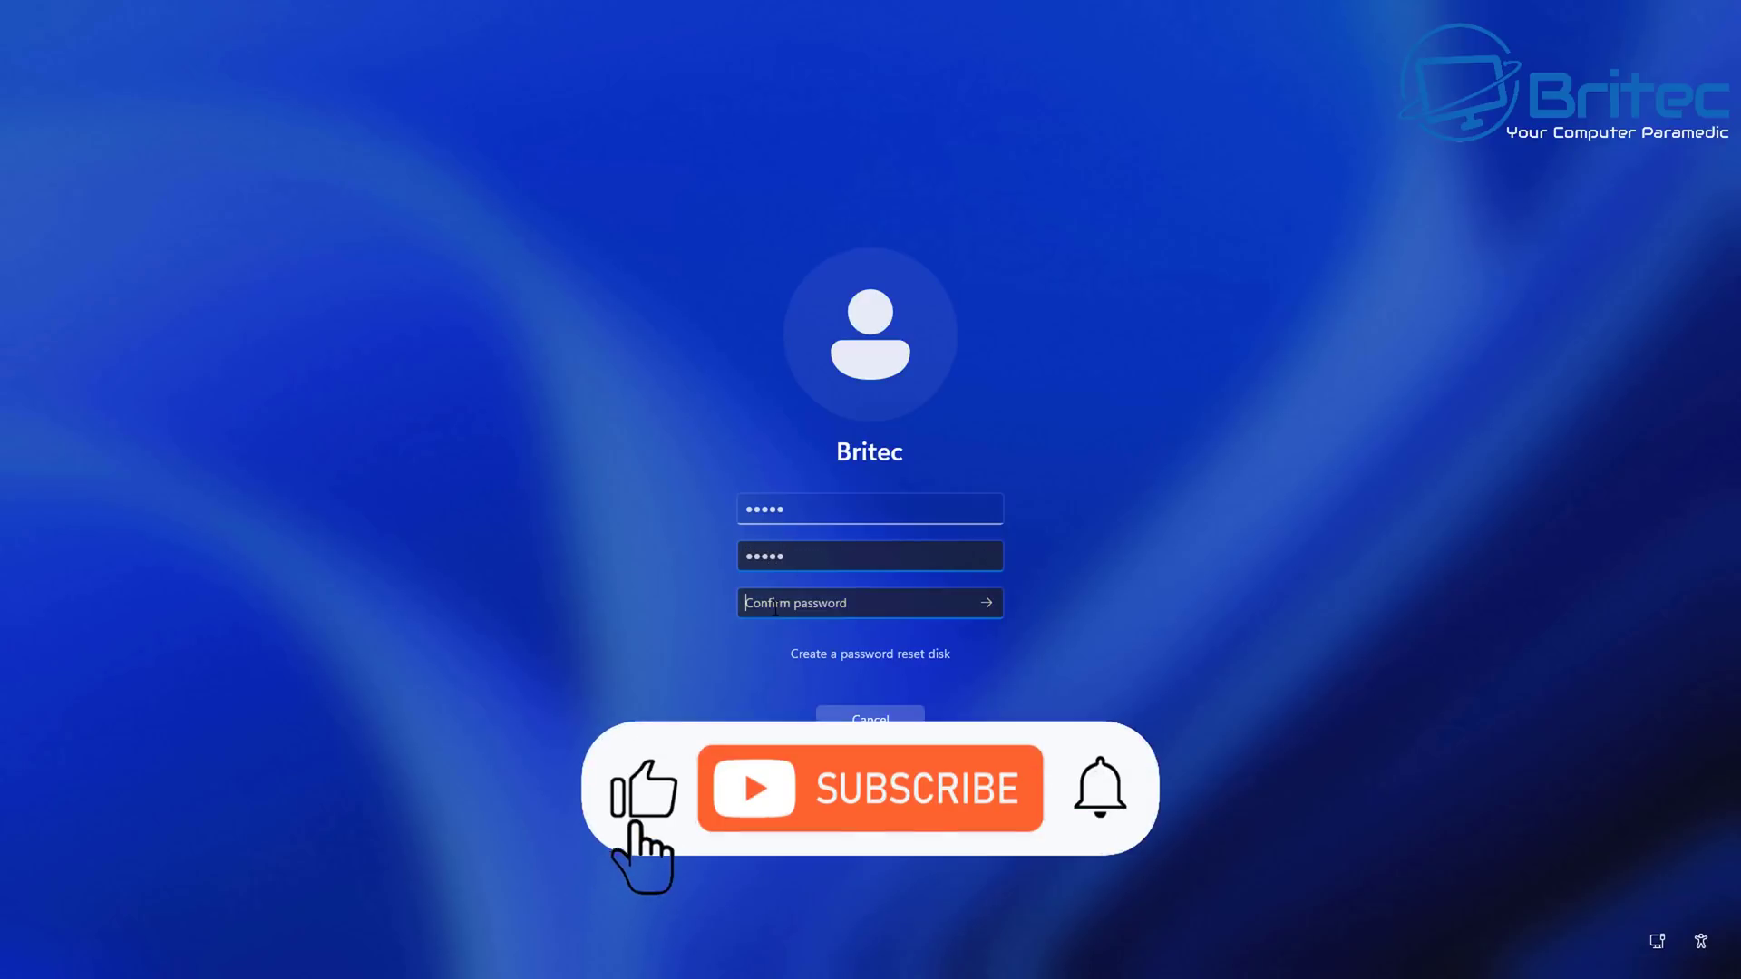
type("12345")
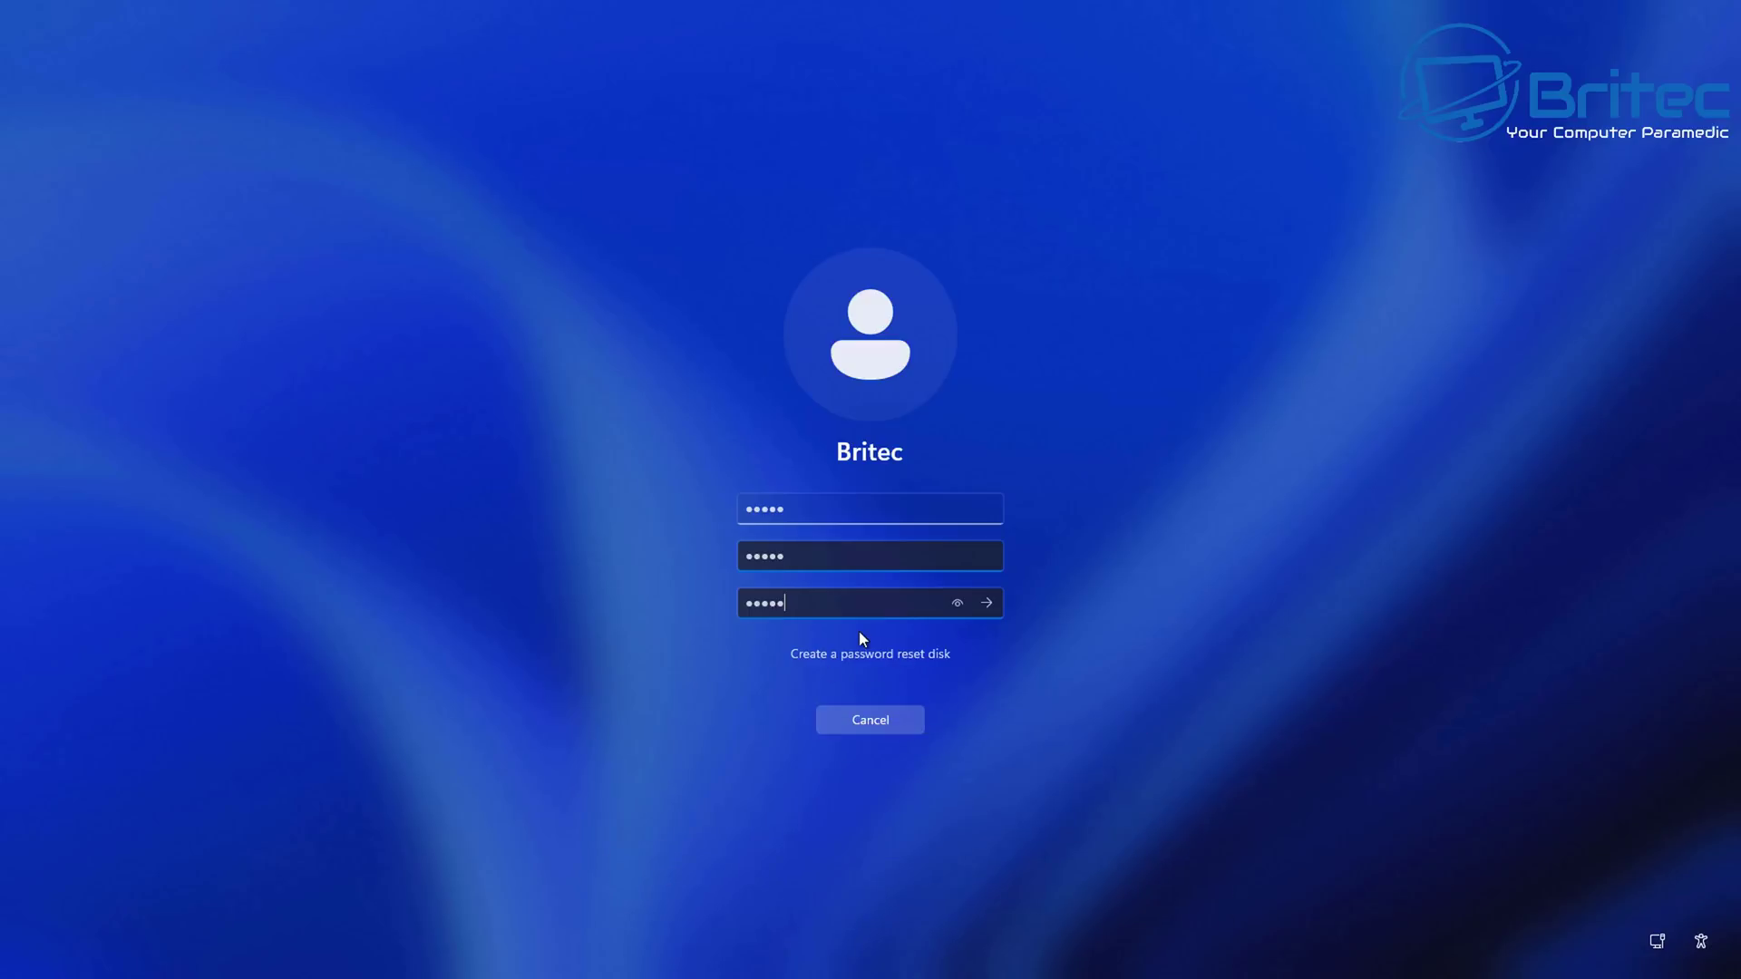
key("Return")
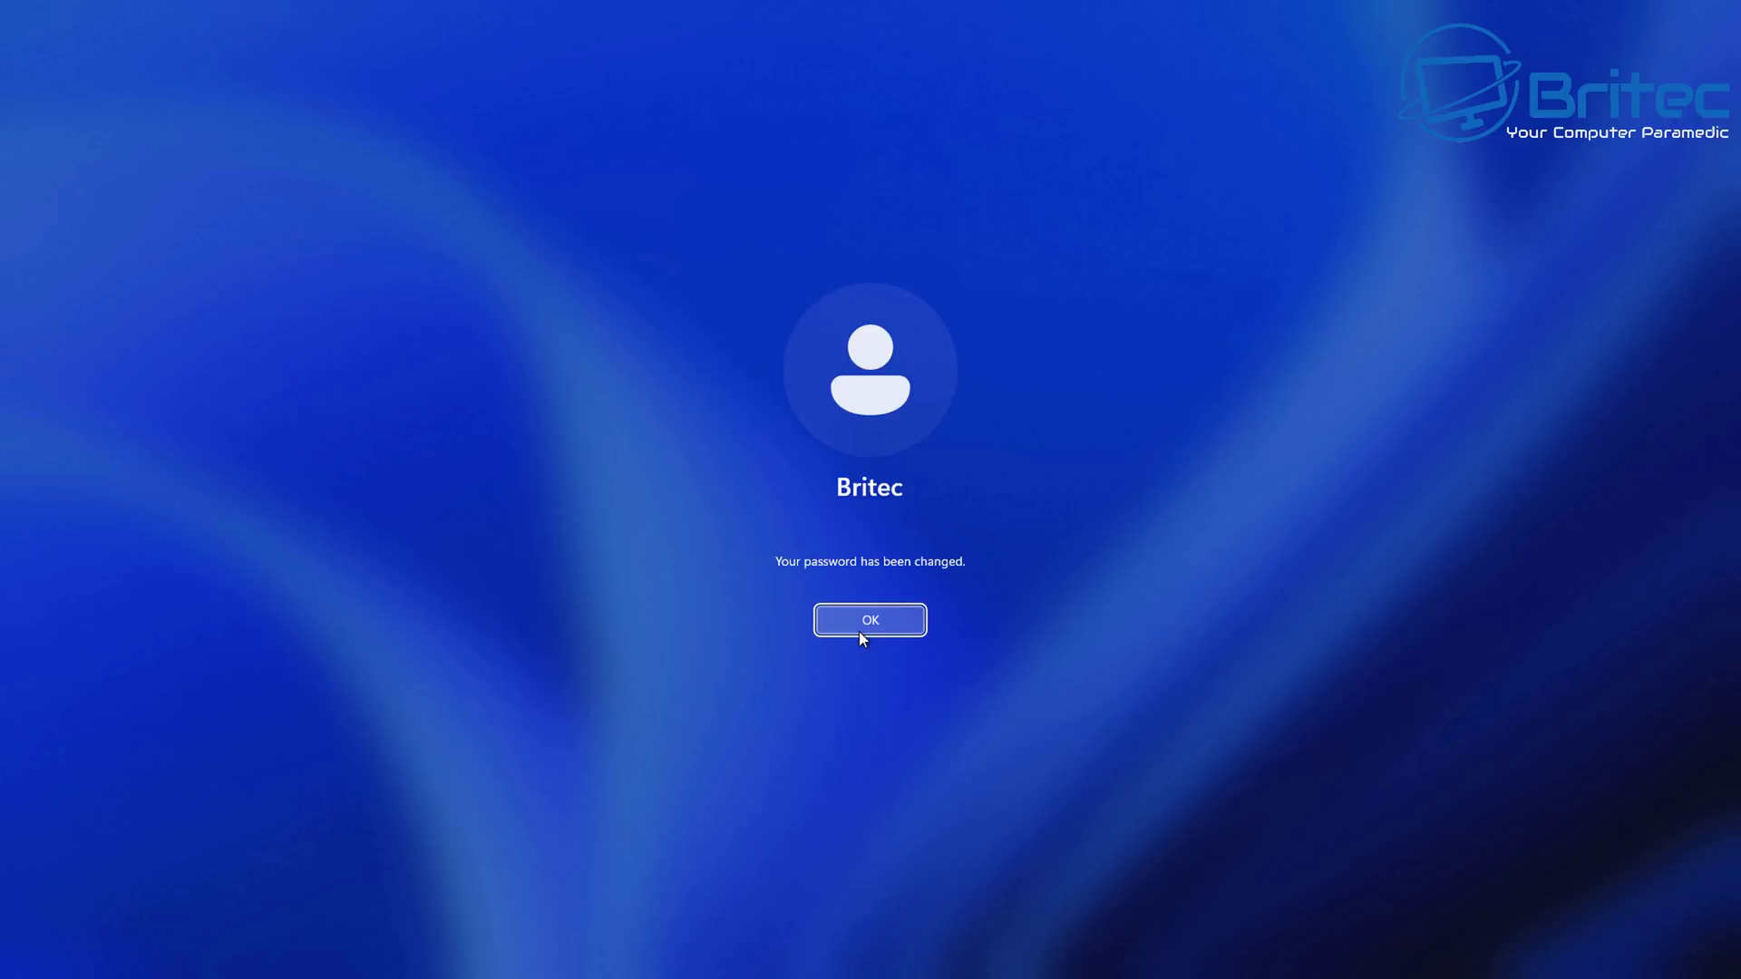
left_click(868, 624)
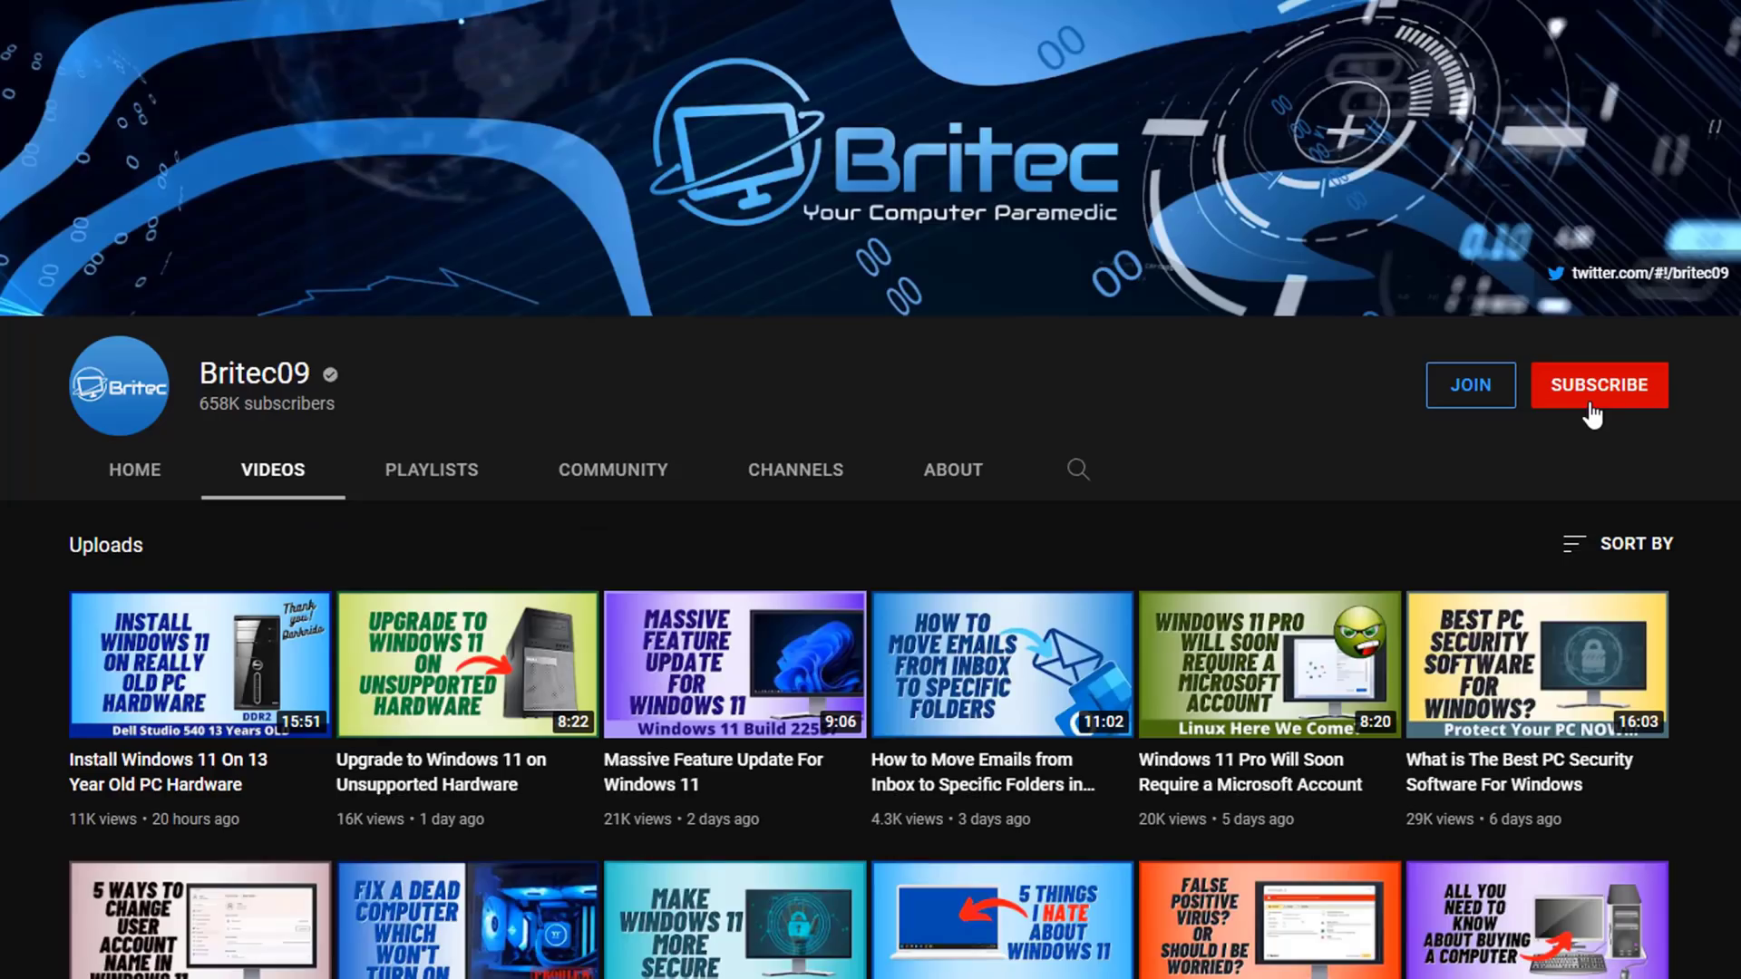
Subscribe to the Britec09 channel with All notifications and bring up its JOIN membership tiers.
left_click(1592, 414)
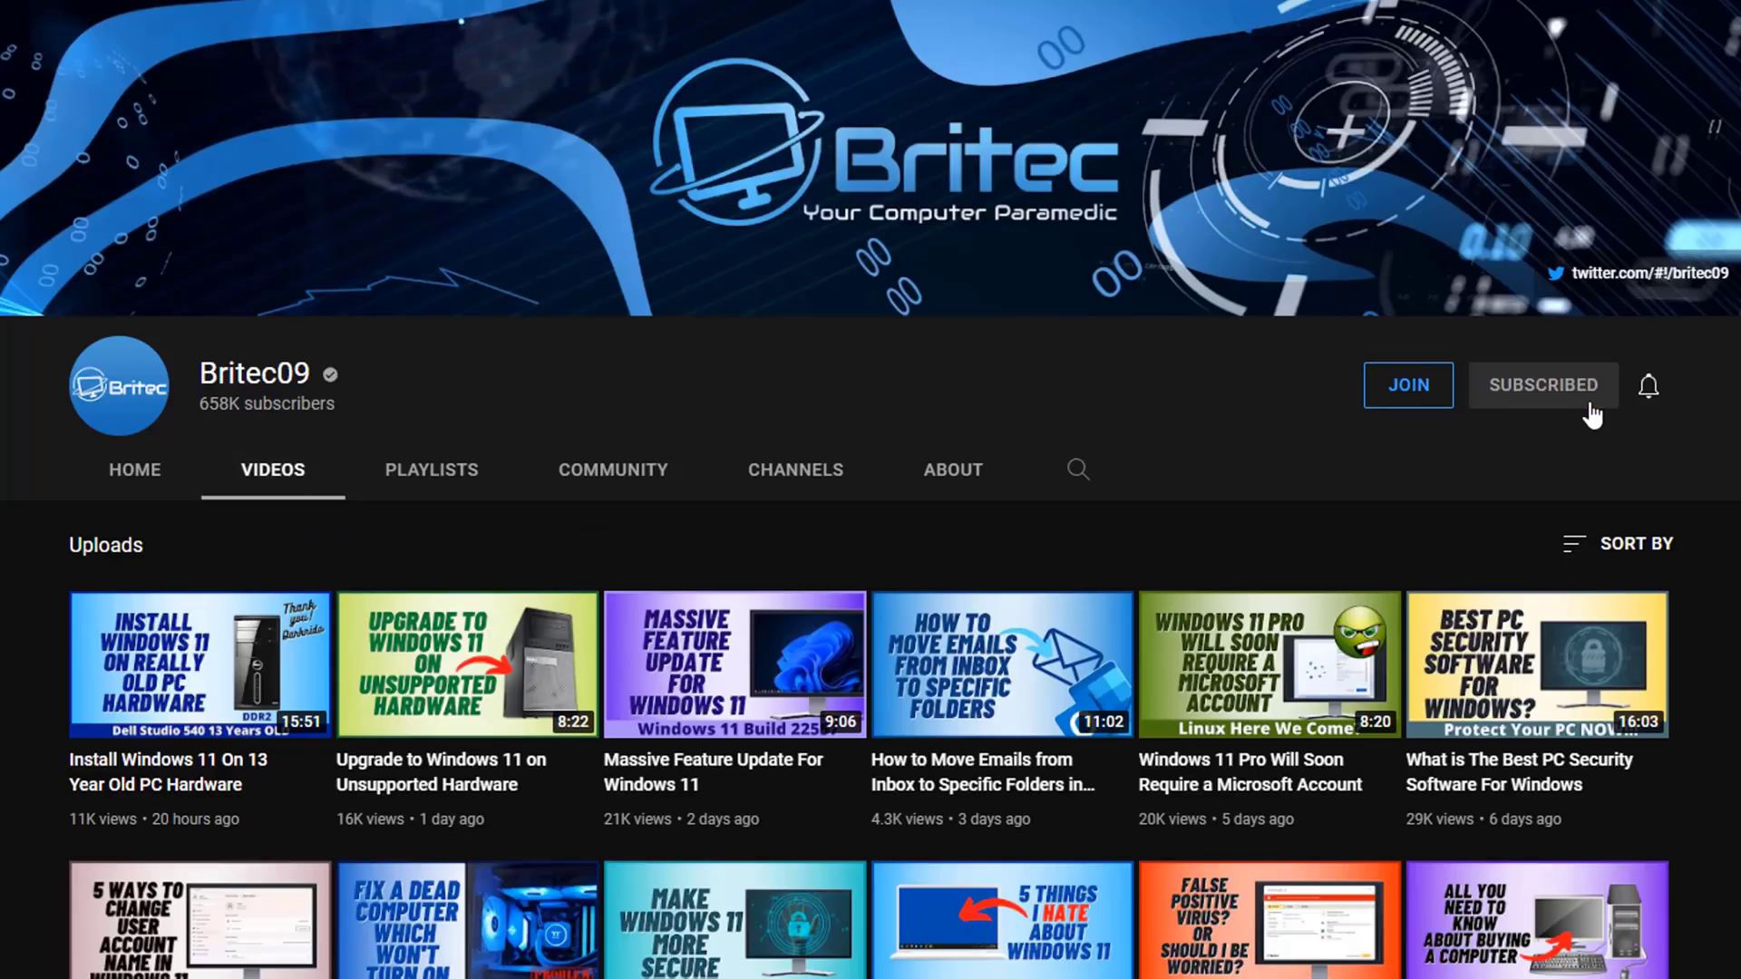
left_click(1649, 399)
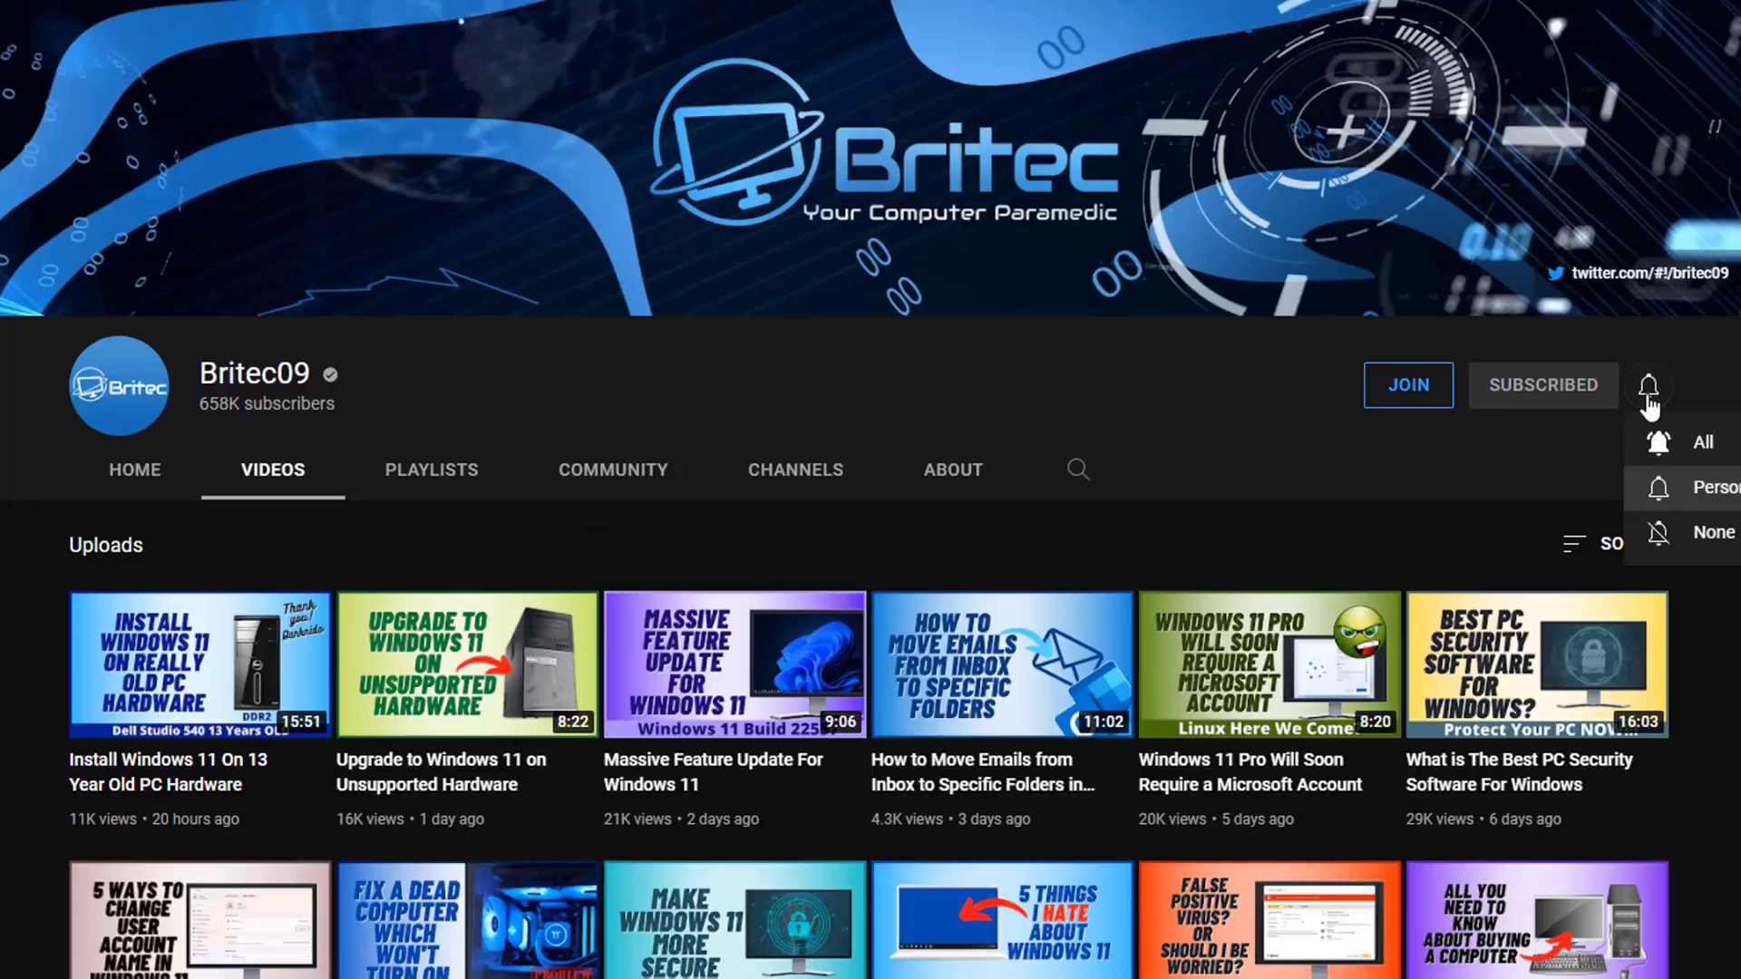
left_click(1699, 441)
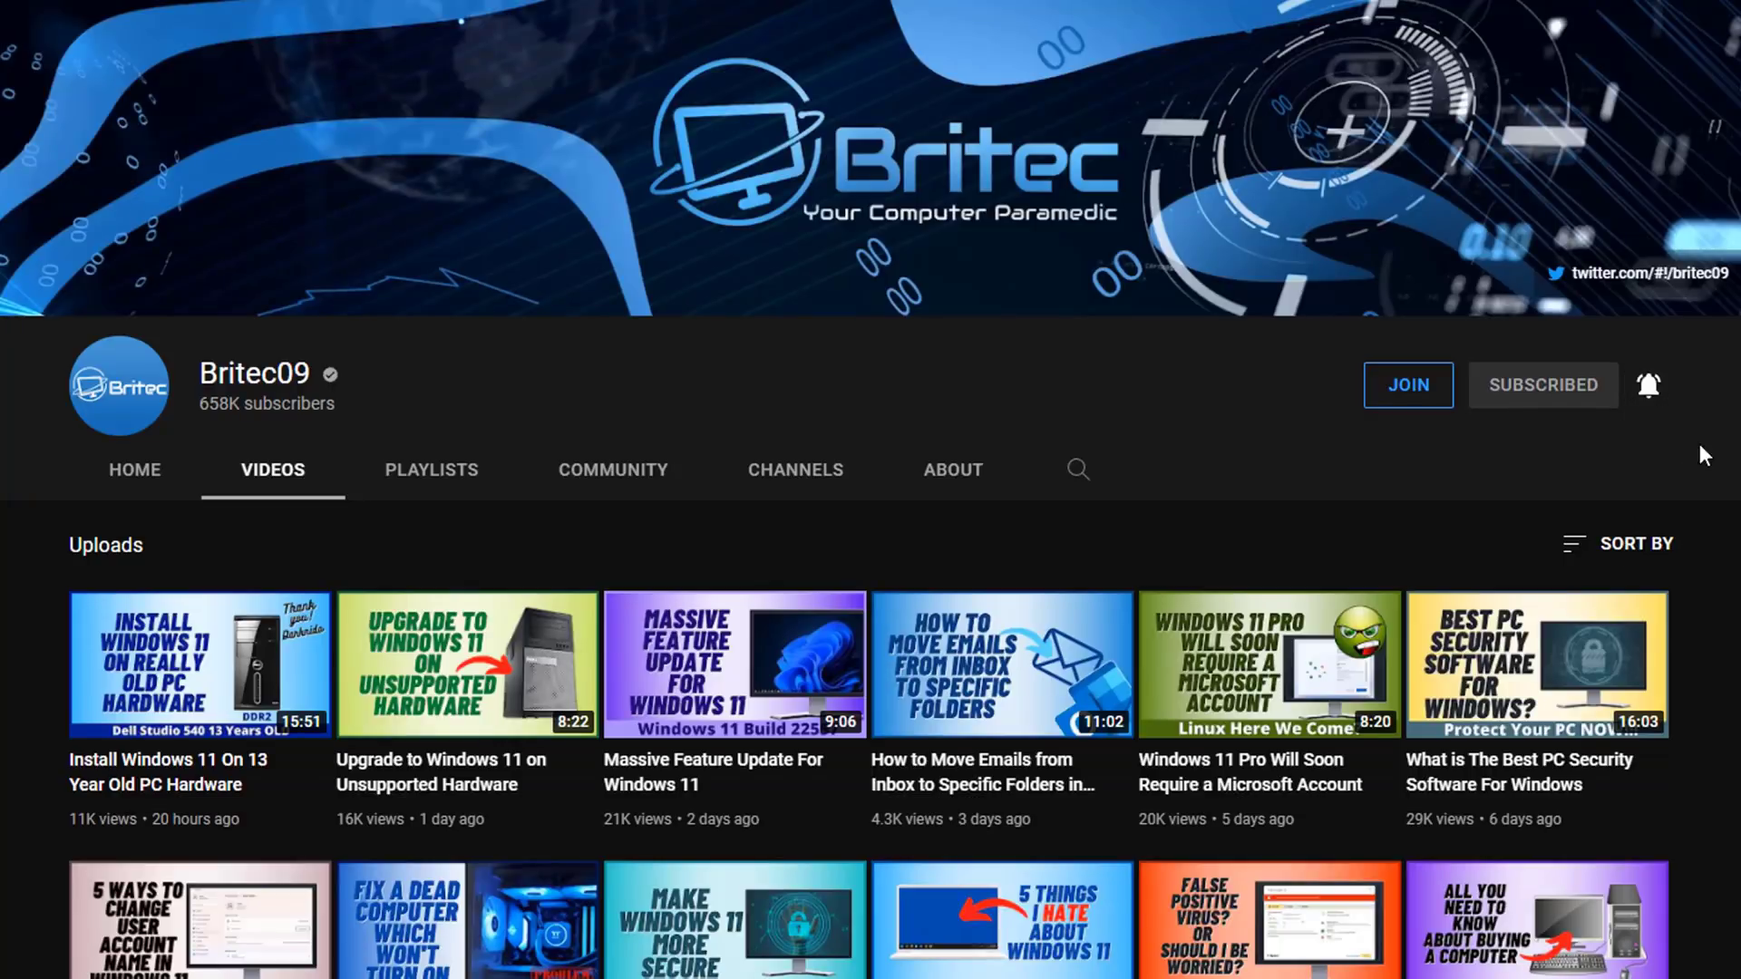
left_click(1419, 410)
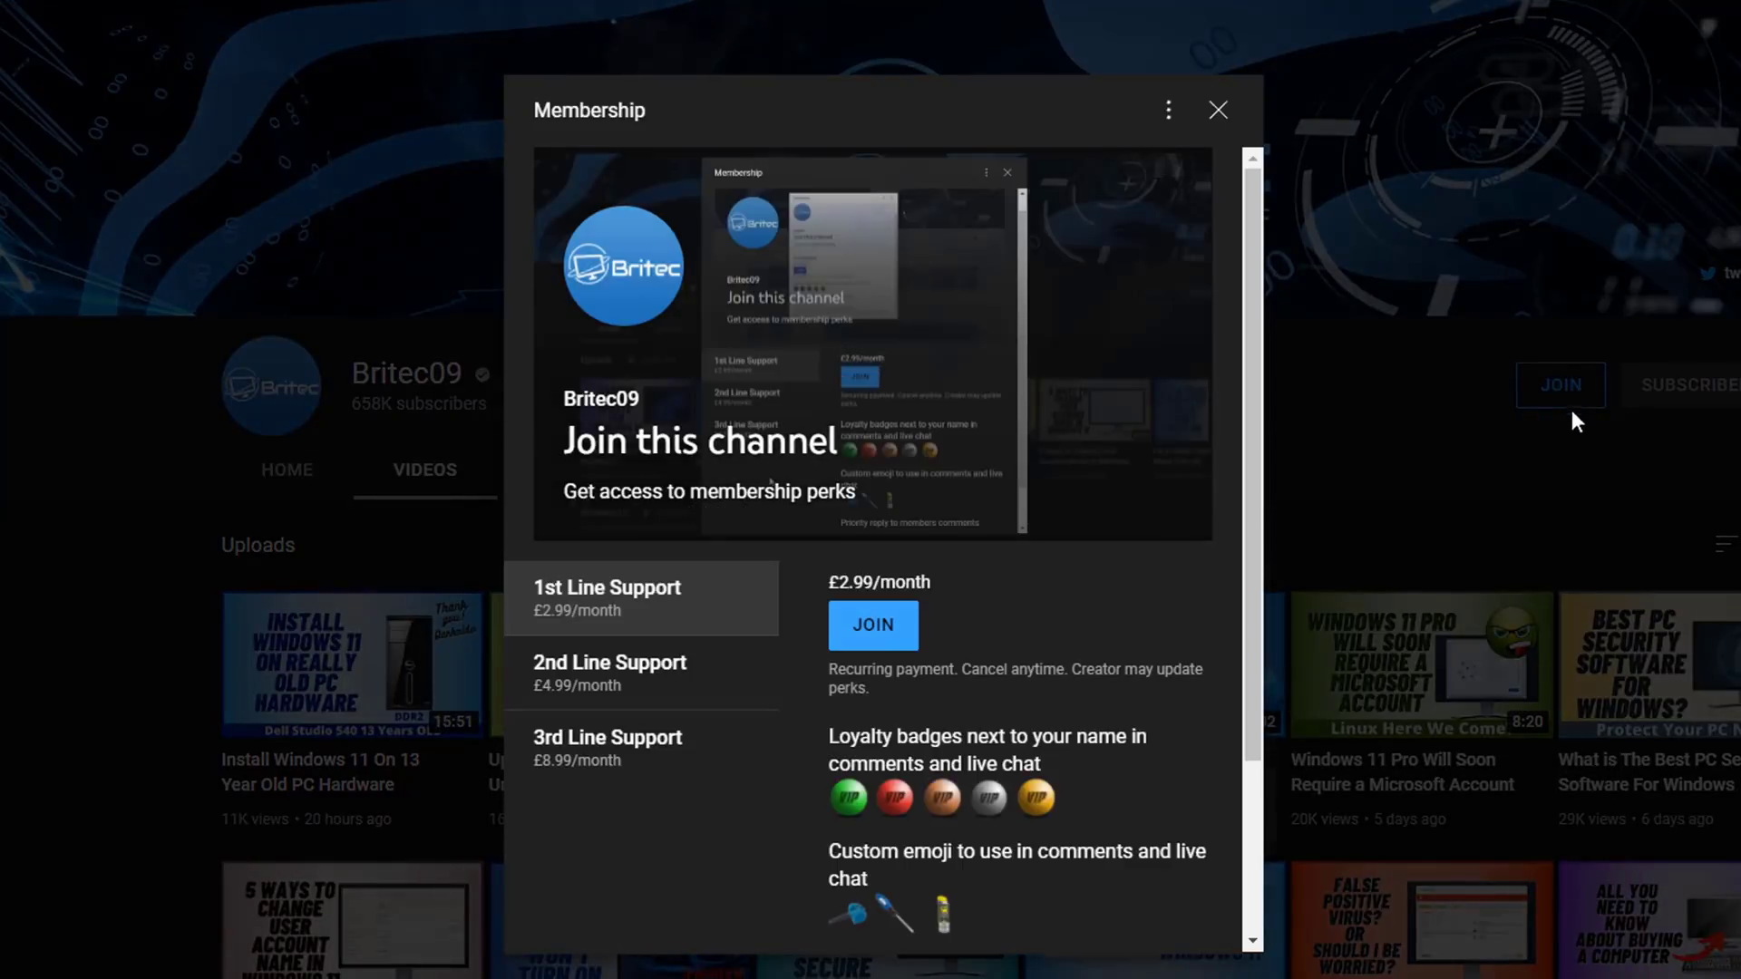